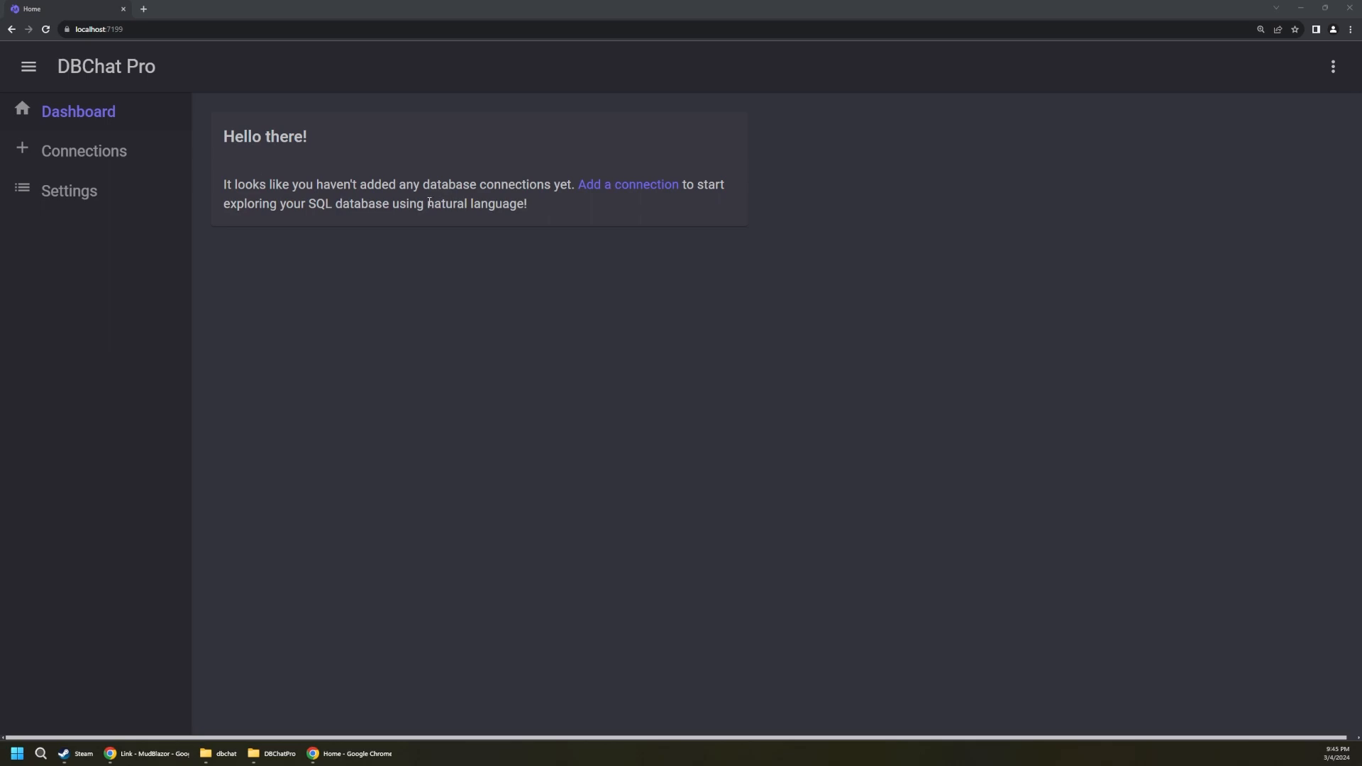
Open the page for connecting a database and read its instructions on providing a connection string.
{"action": "left_click_drag", "start_coordinate": [225, 154], "coordinate": [575, 188]}
{"action": "left_click", "coordinate": [576, 188]}
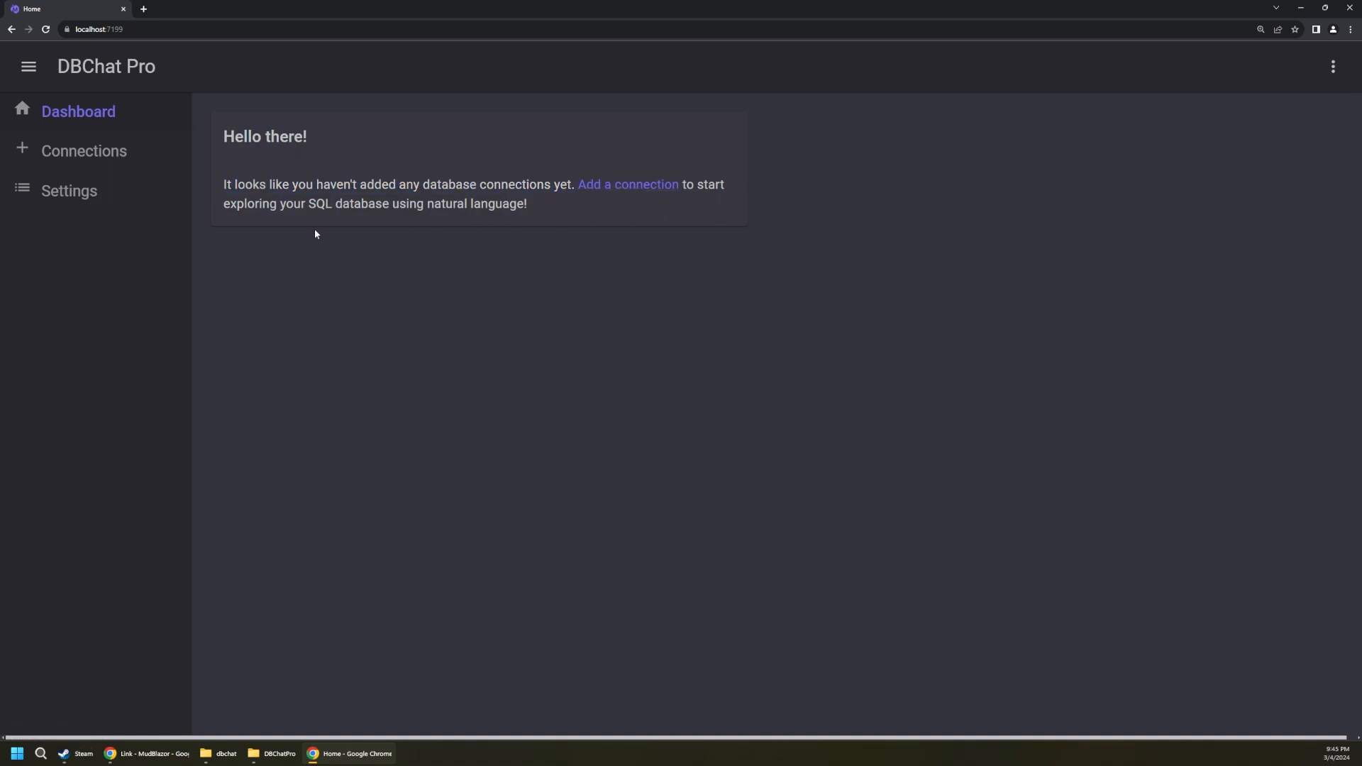
{"action": "left_click", "coordinate": [75, 159]}
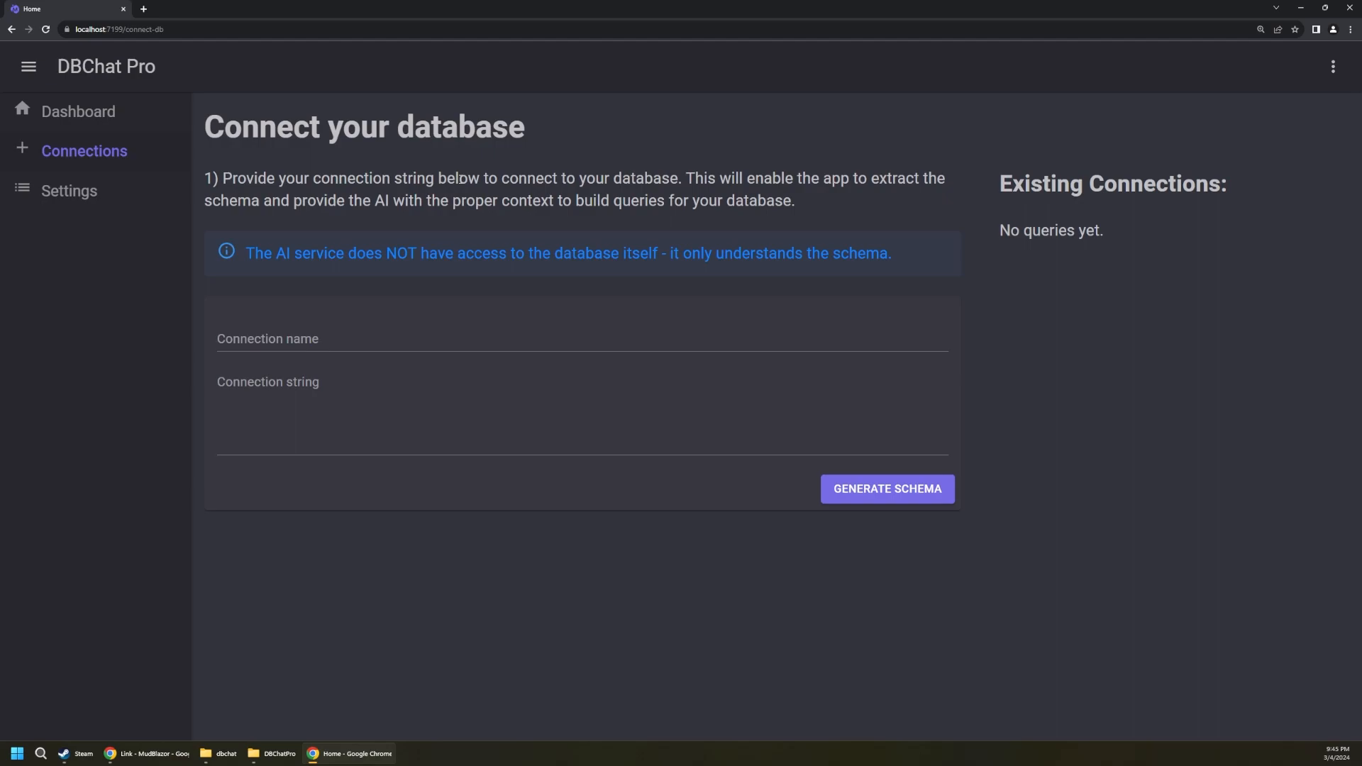
{"action": "left_click_drag", "start_coordinate": [223, 181], "coordinate": [681, 205]}
{"action": "left_click", "coordinate": [691, 204]}
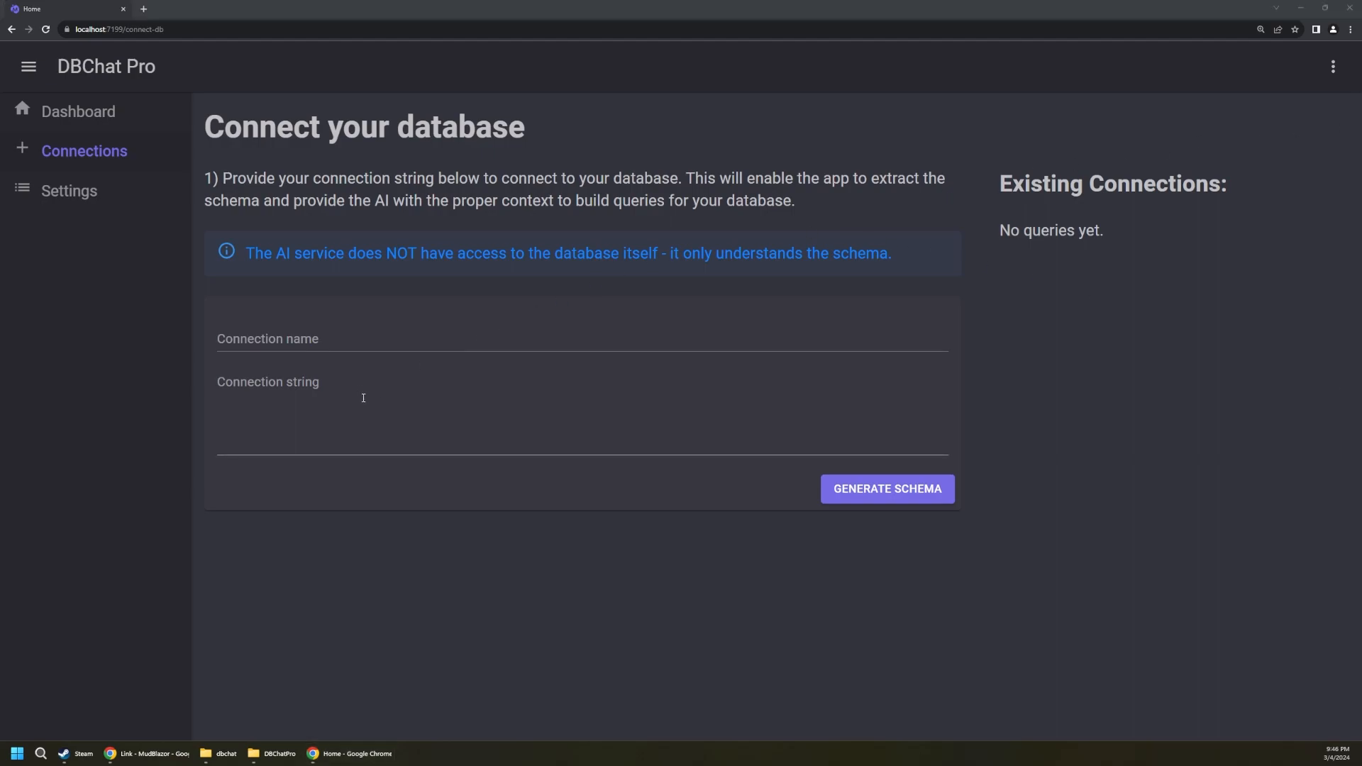
Generate the schema for a connection named AdventureWorks using "Data Source=localhost;Initial Catalog=AdventureWorksLT2022;Integrated Security=True;TrustServerCertificate=True".
{"action": "left_click", "coordinate": [371, 418]}
{"action": "left_click", "coordinate": [365, 341]}
{"action": "type", "text": "Ad"}
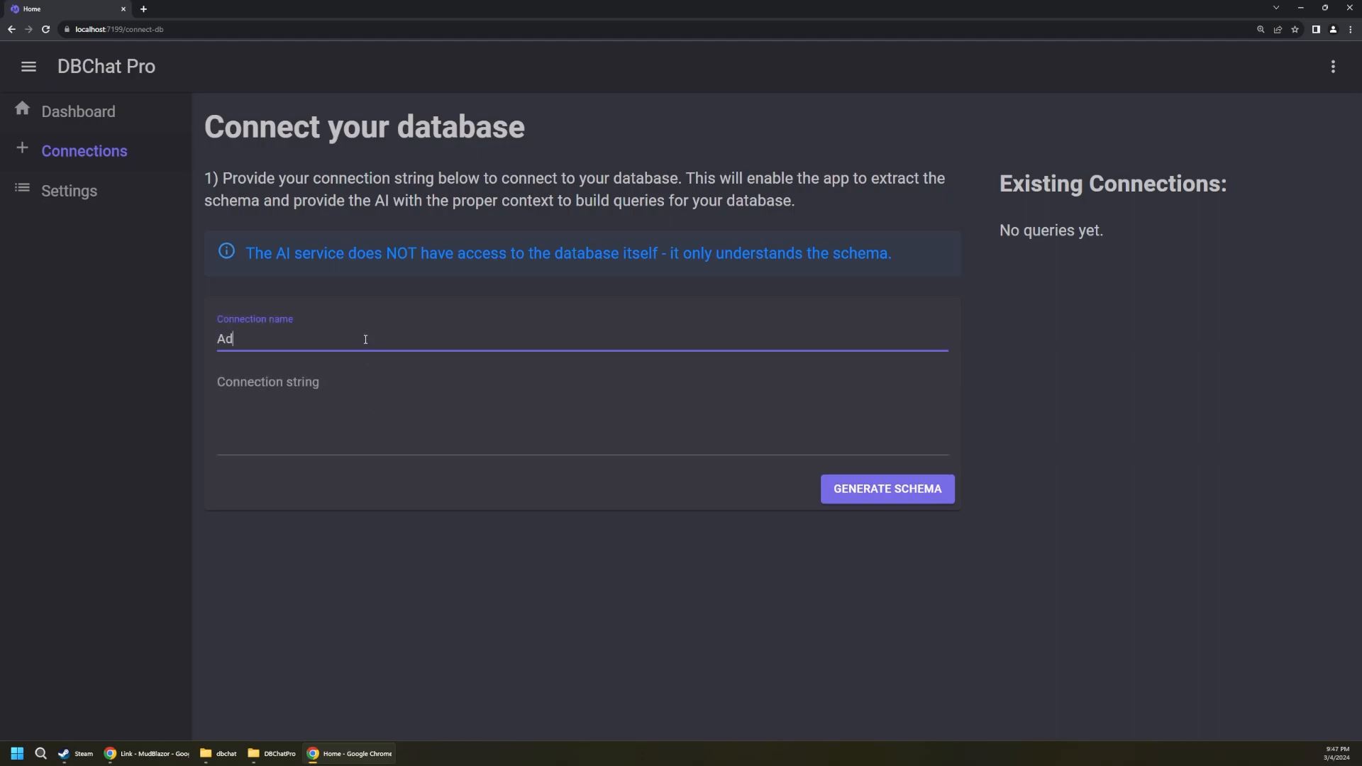
{"action": "type", "text": "ventureWorks"}
{"action": "key", "text": "alt+Tab"}
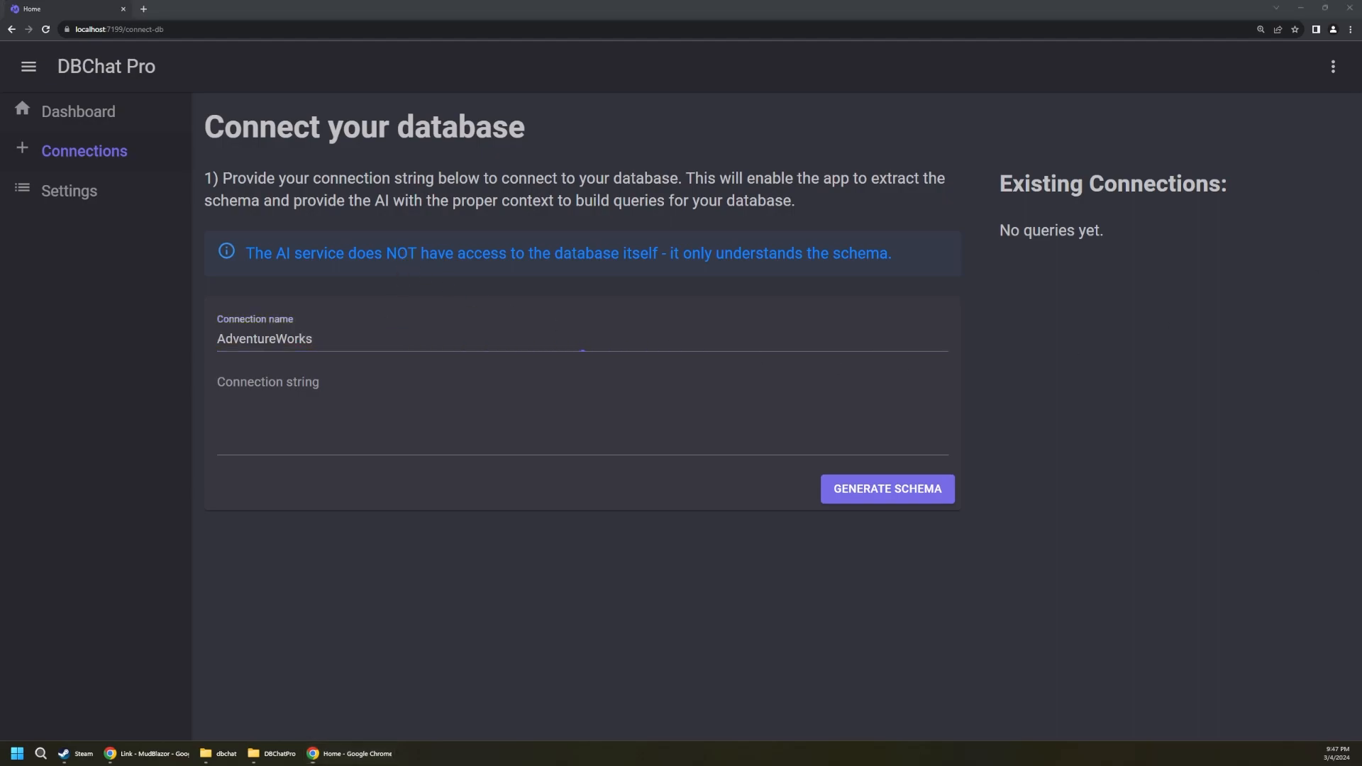
{"action": "left_click", "coordinate": [554, 426]}
{"action": "type", "text": "Data Source=localhost;Initial Catalog=AdventureWorksLT2022;Integrated Security=True;TrustServerCertificate=True"}
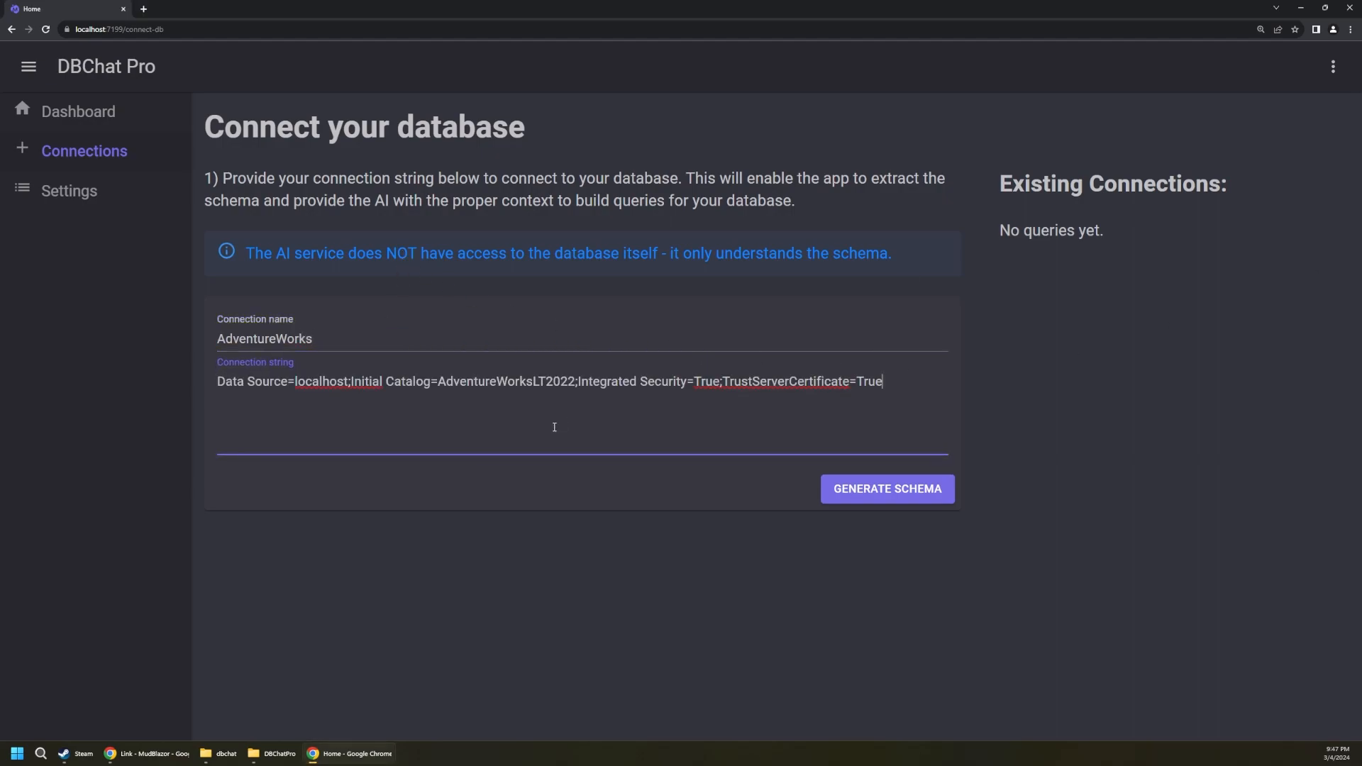
{"action": "left_click", "coordinate": [846, 493]}
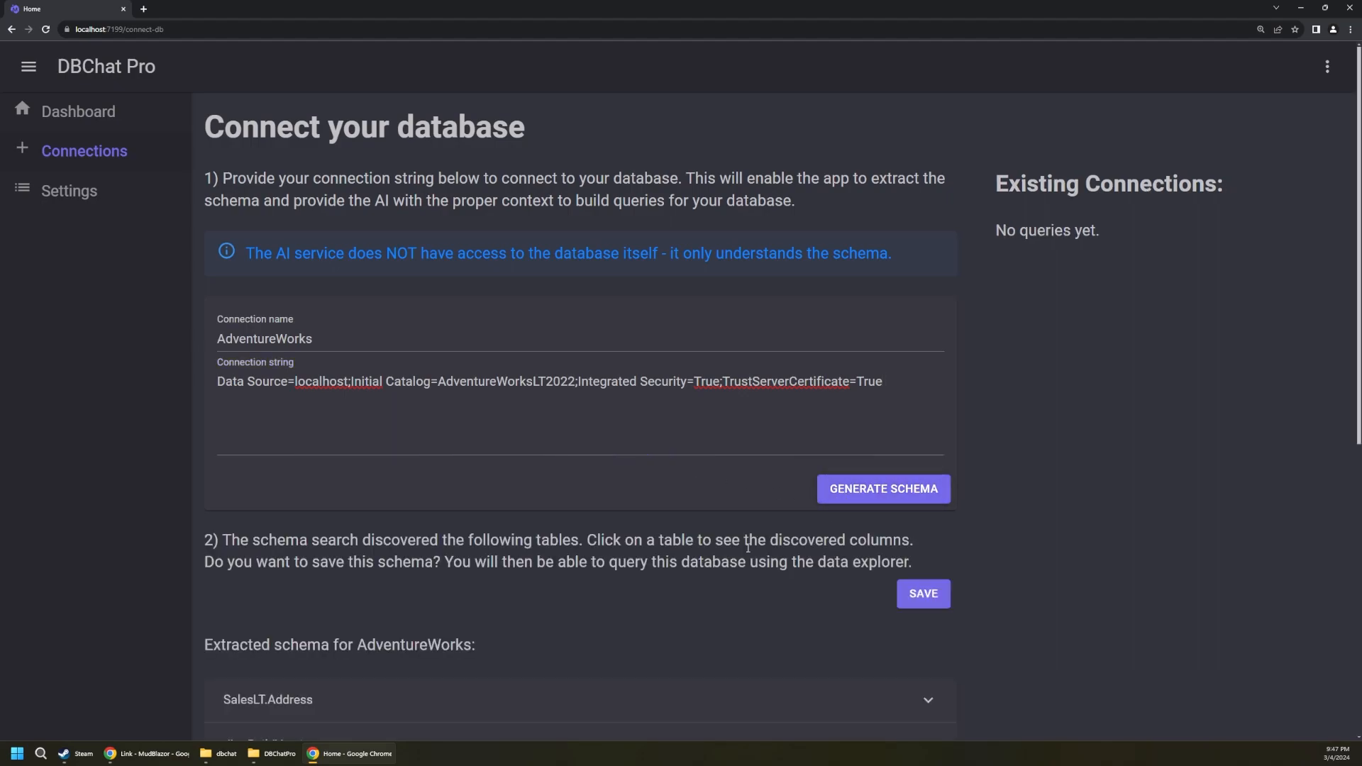
Review the tables extracted for AdventureWorks, including the SalesLT.Address entry, and save the schema.
{"action": "scroll", "coordinate": [641, 525], "scroll_direction": "down", "scroll_amount": 3}
{"action": "left_click_drag", "start_coordinate": [234, 278], "coordinate": [578, 295]}
{"action": "left_click", "coordinate": [575, 279]}
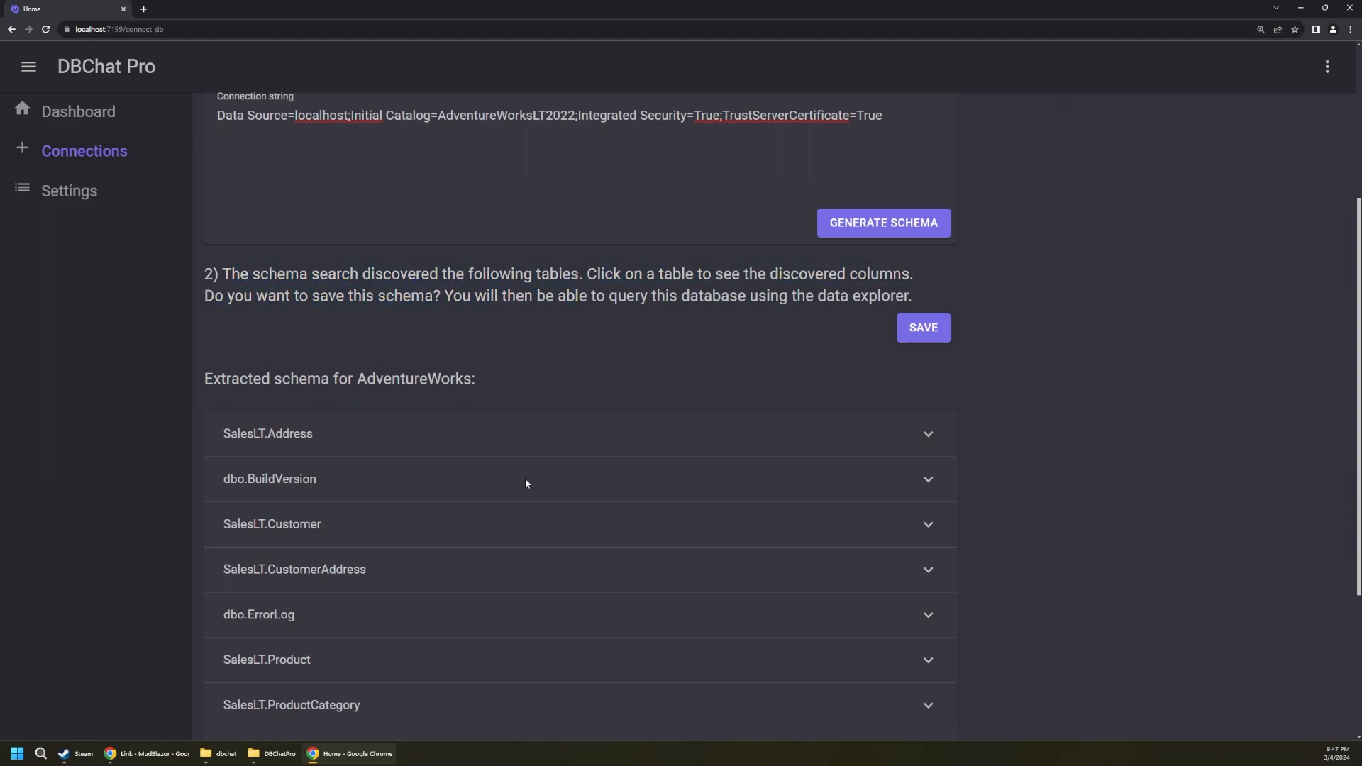
{"action": "left_click", "coordinate": [503, 446]}
{"action": "left_click", "coordinate": [504, 445]}
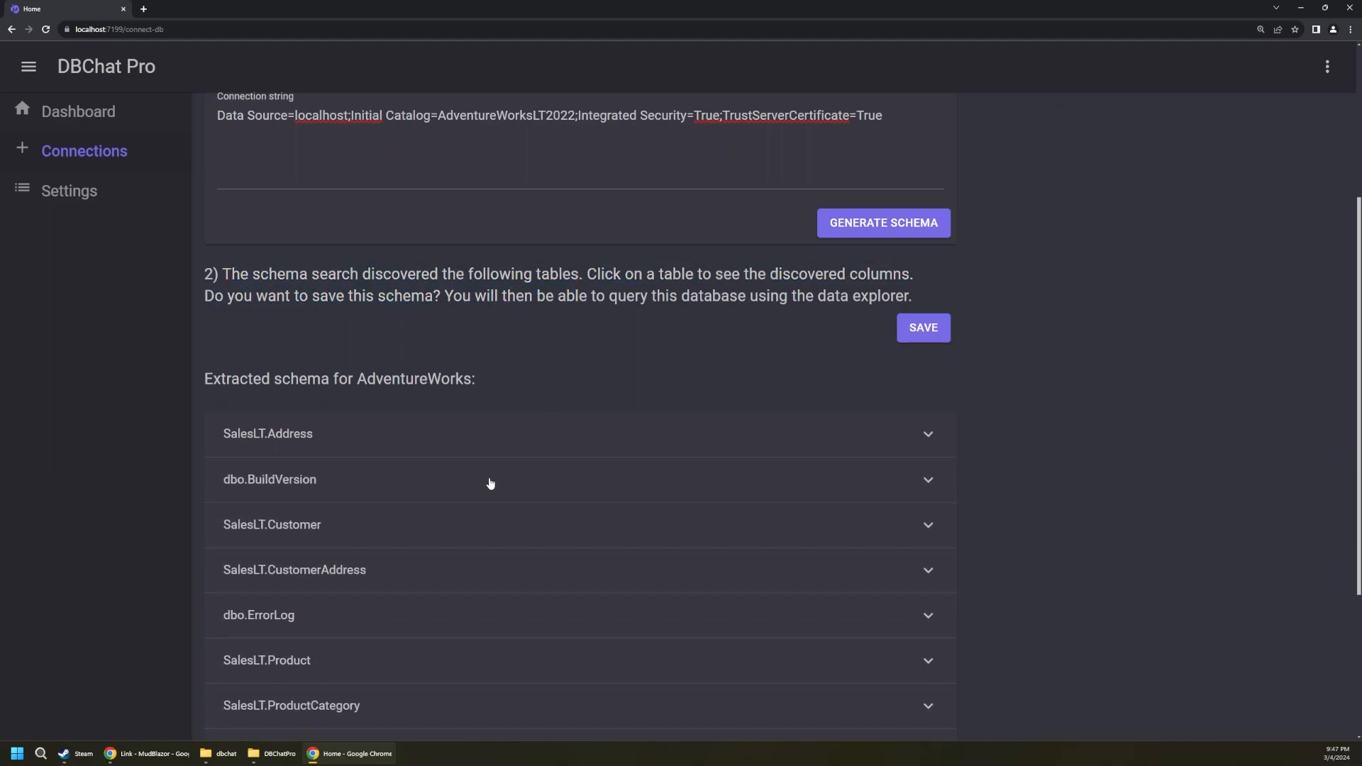
{"action": "scroll", "coordinate": [486, 500], "scroll_direction": "down", "scroll_amount": 3}
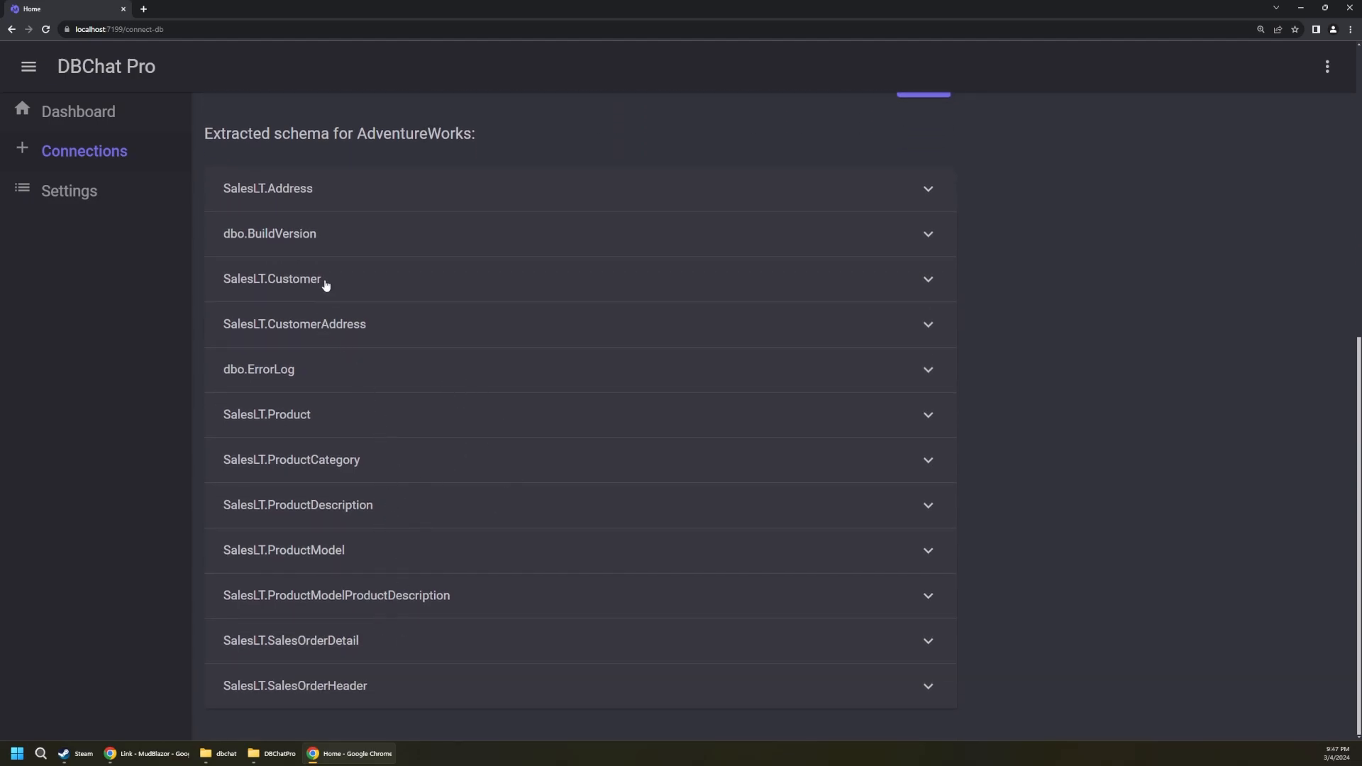
{"action": "scroll", "coordinate": [539, 394], "scroll_direction": "up", "scroll_amount": 4}
{"action": "scroll", "coordinate": [537, 392], "scroll_direction": "down", "scroll_amount": 4}
{"action": "scroll", "coordinate": [581, 511], "scroll_direction": "up", "scroll_amount": 4}
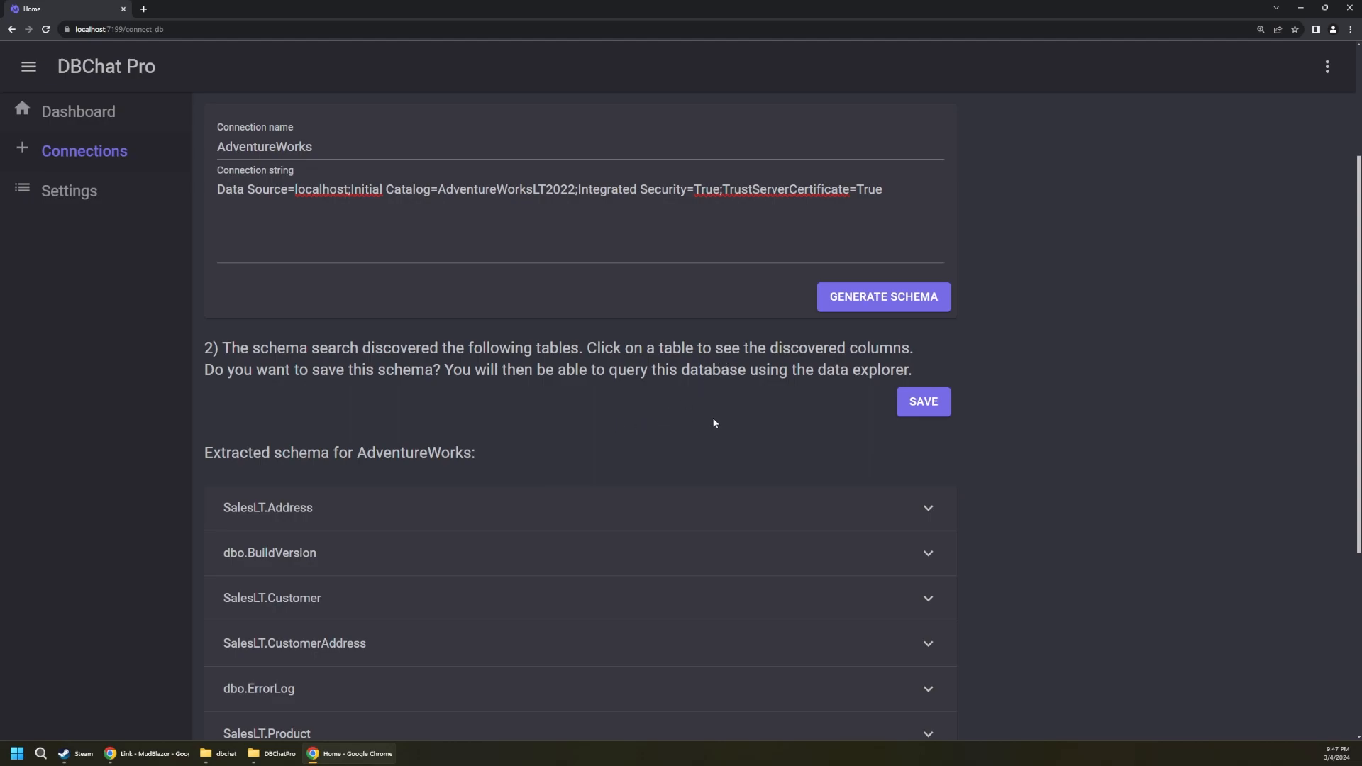
{"action": "scroll", "coordinate": [922, 419], "scroll_direction": "up", "scroll_amount": 1}
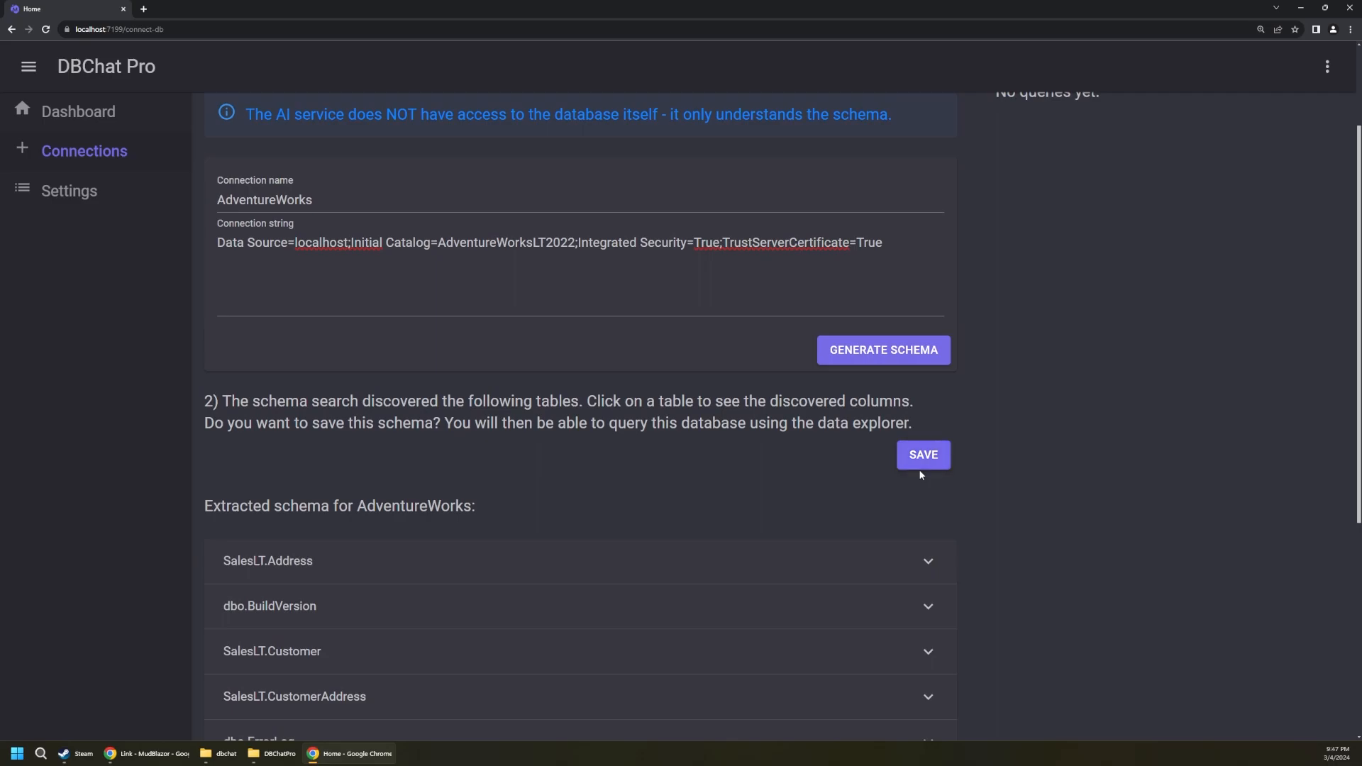
{"action": "left_click", "coordinate": [920, 471]}
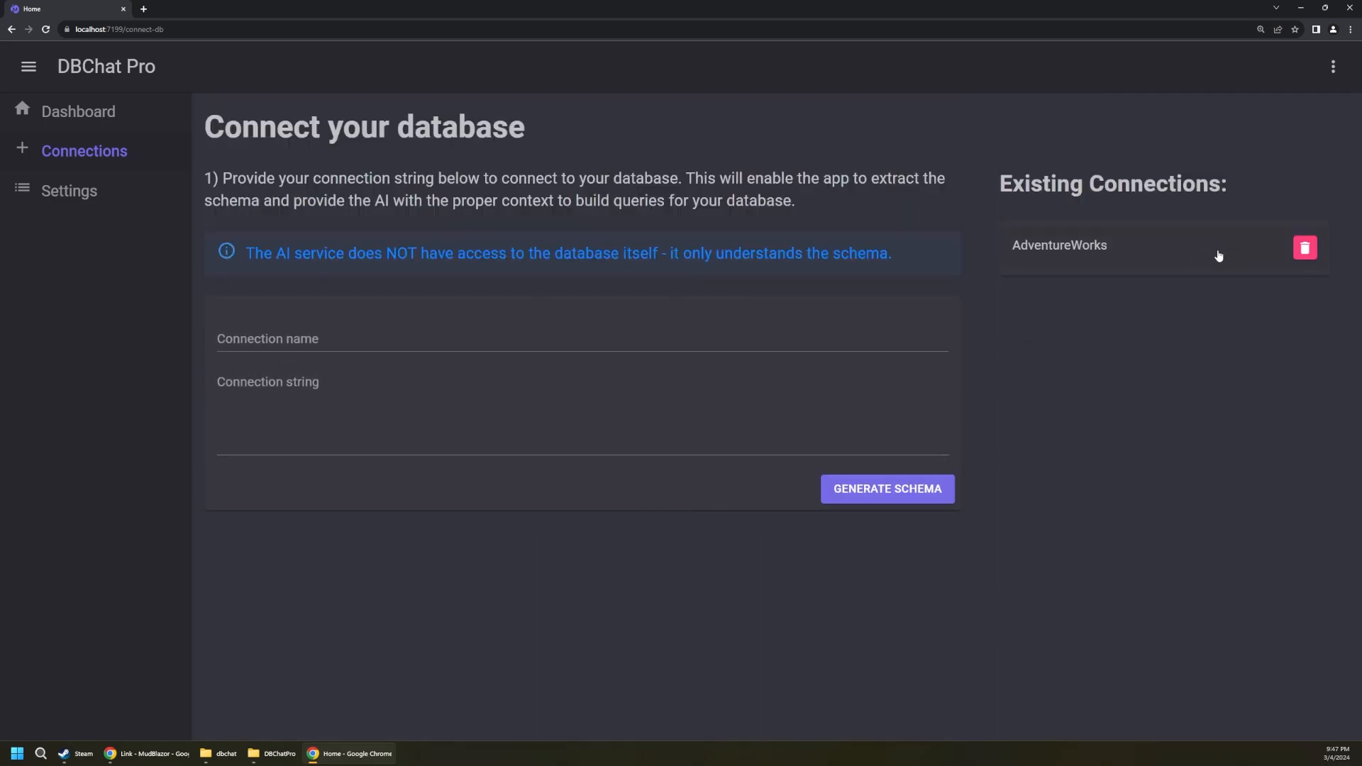
Generate the schema for a connection named World Wide Importers using "Data Source=localhost;Initial Catalog=WideWorldImporters;Integrated Security=True;TrustServerCertificate=True".
{"action": "left_click", "coordinate": [300, 339]}
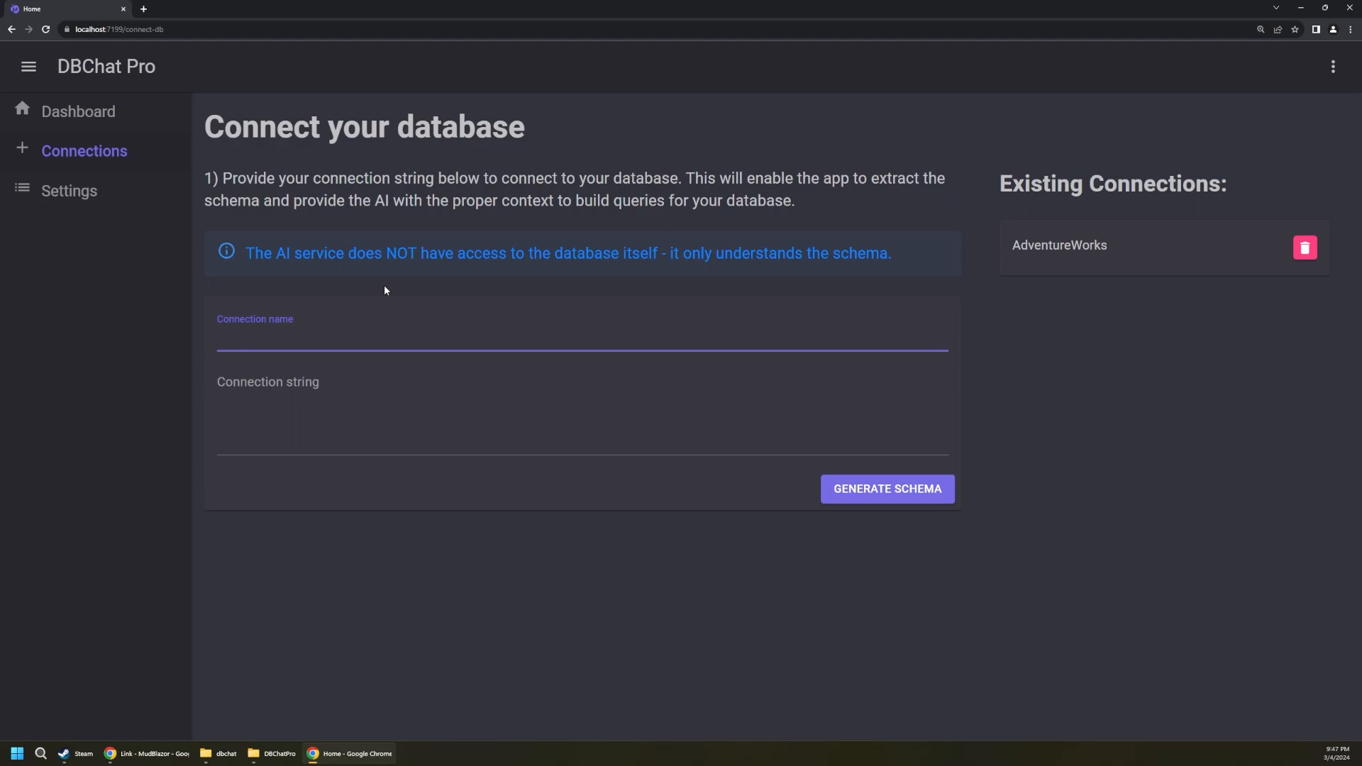
{"action": "type", "text": "World Wide Importers"}
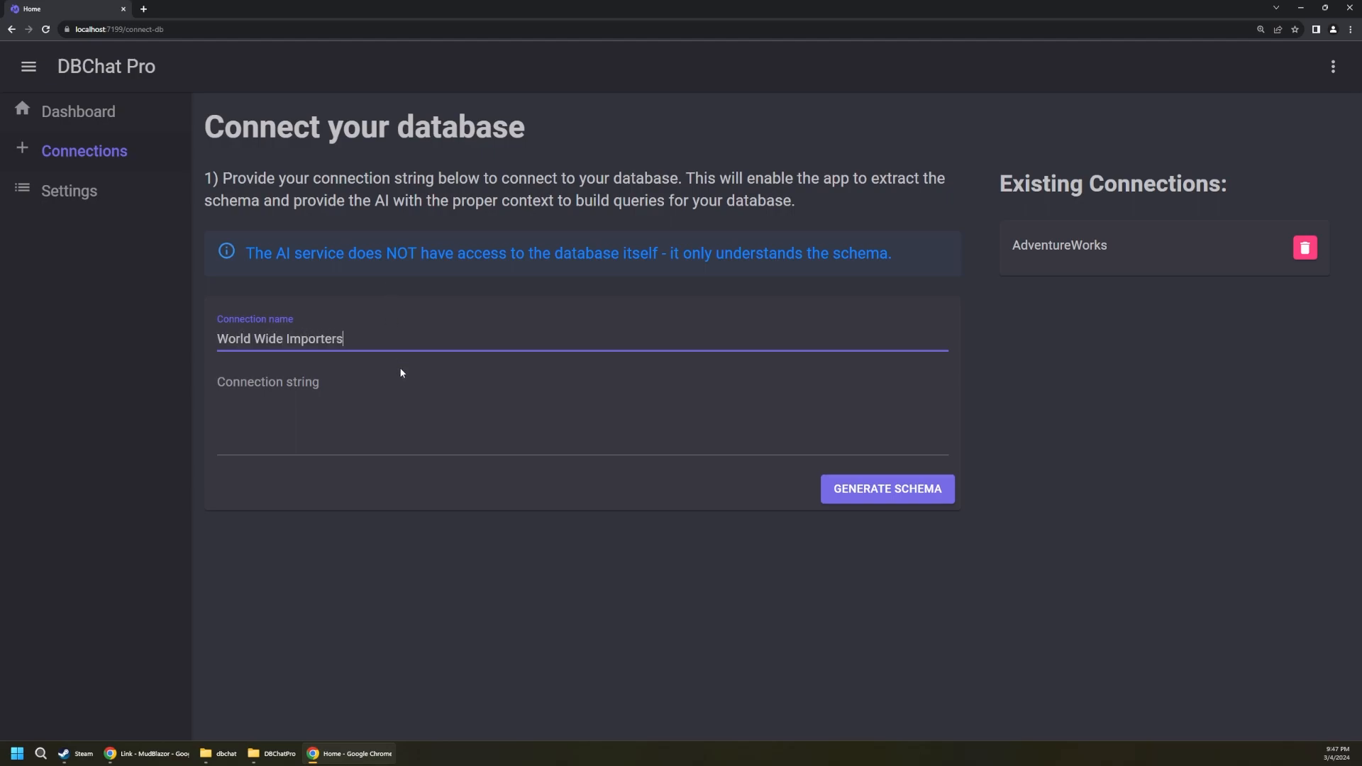
{"action": "left_click", "coordinate": [390, 395]}
{"action": "type", "text": "Data Source=localhost;Initial Catalog=WideWorldImporters;Integrated Security=True;TrustServerCertificate=True"}
{"action": "left_click", "coordinate": [898, 491]}
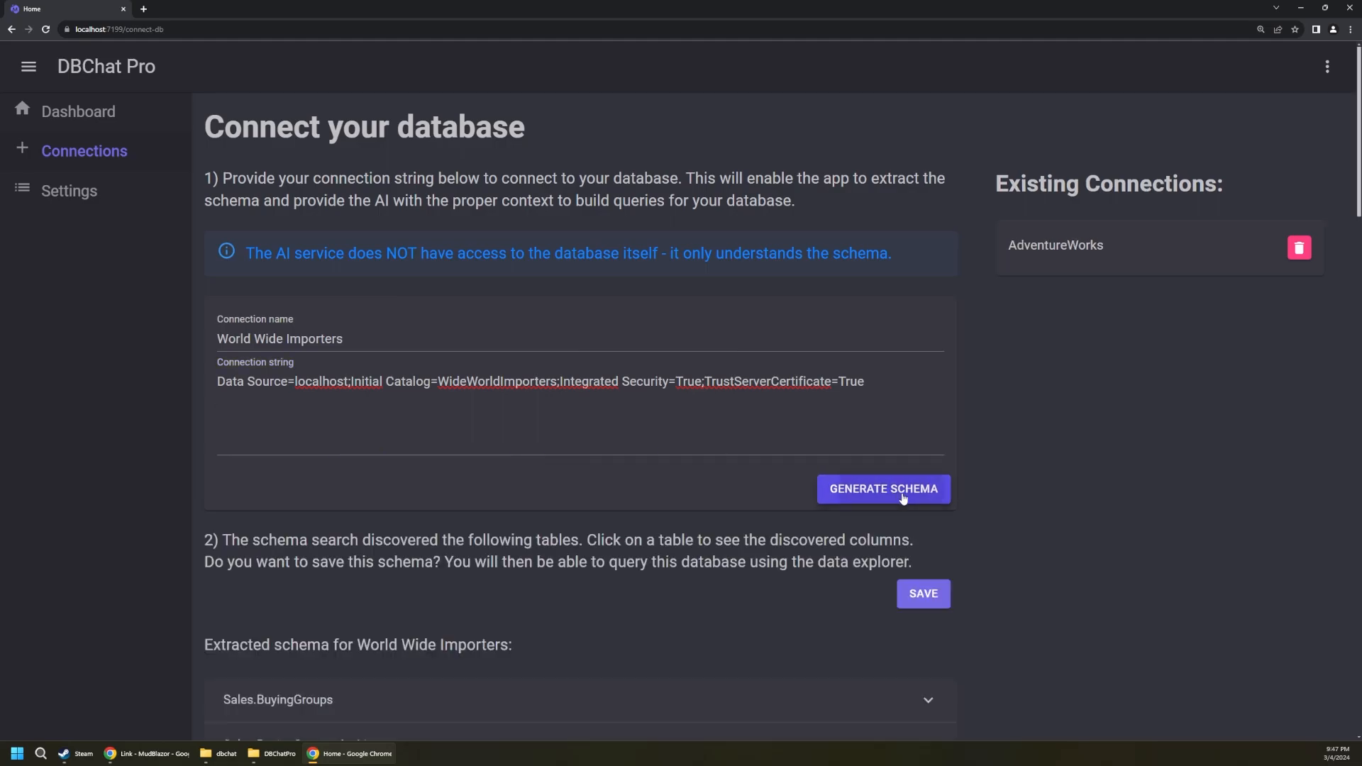
Look through the tables extracted for World Wide Importers and save the schema.
{"action": "scroll", "coordinate": [851, 561], "scroll_direction": "down", "scroll_amount": 4}
{"action": "scroll", "coordinate": [703, 471], "scroll_direction": "down", "scroll_amount": 11}
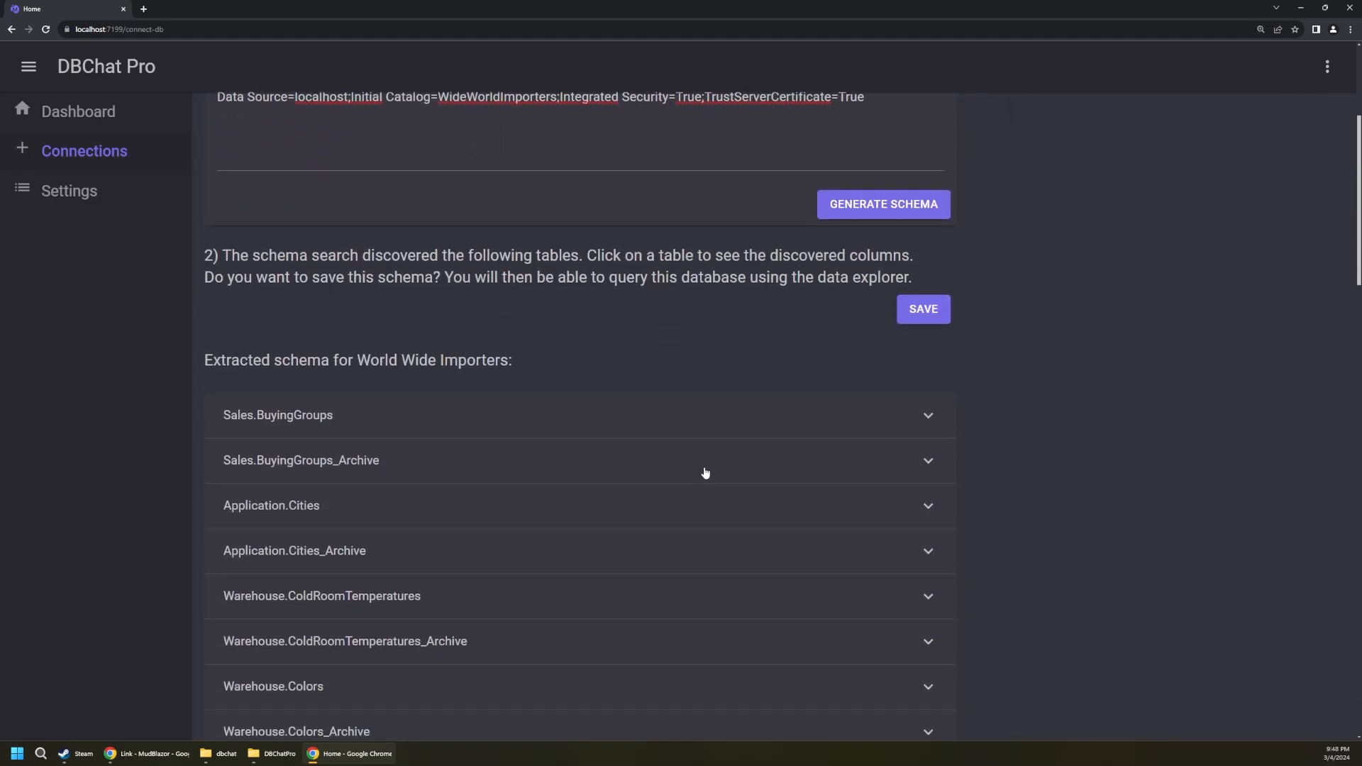
{"action": "scroll", "coordinate": [745, 524], "scroll_direction": "up", "scroll_amount": 11}
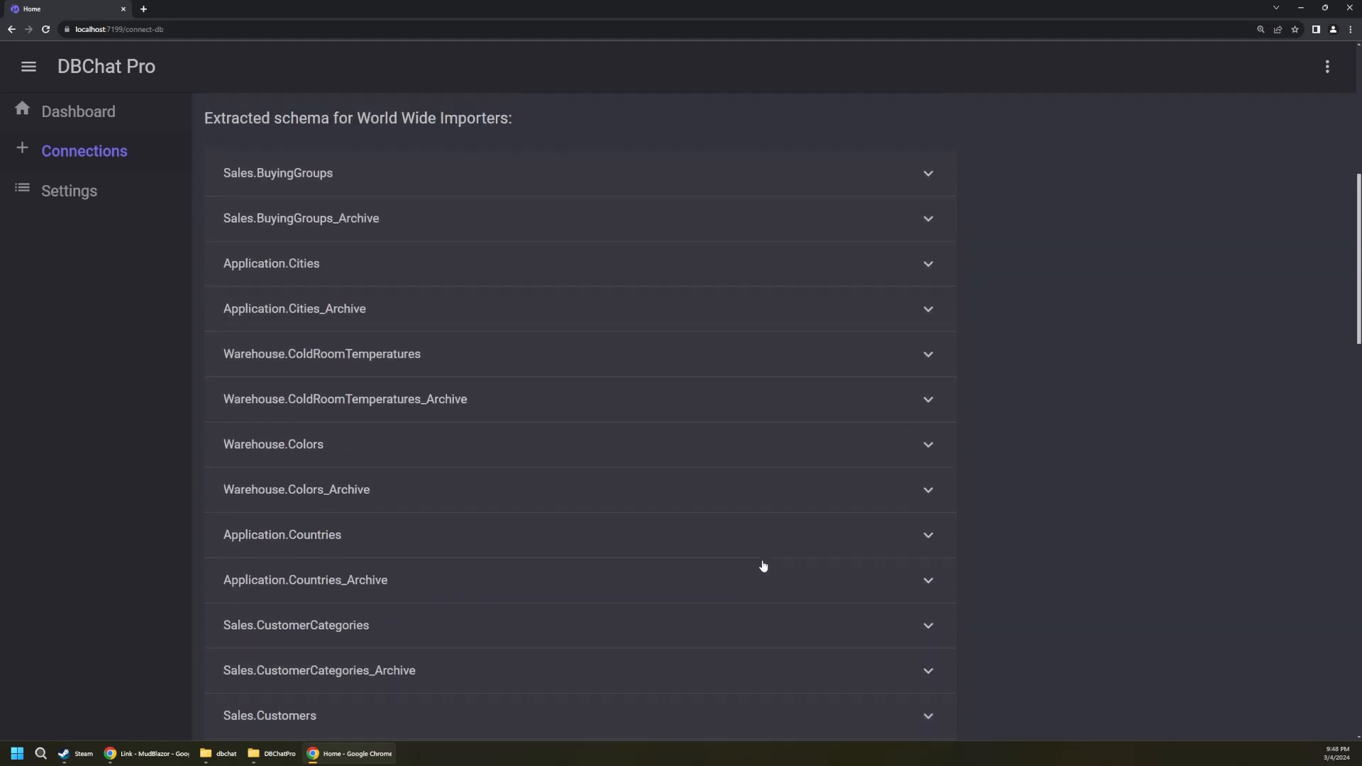
{"action": "scroll", "coordinate": [739, 546], "scroll_direction": "up", "scroll_amount": 2}
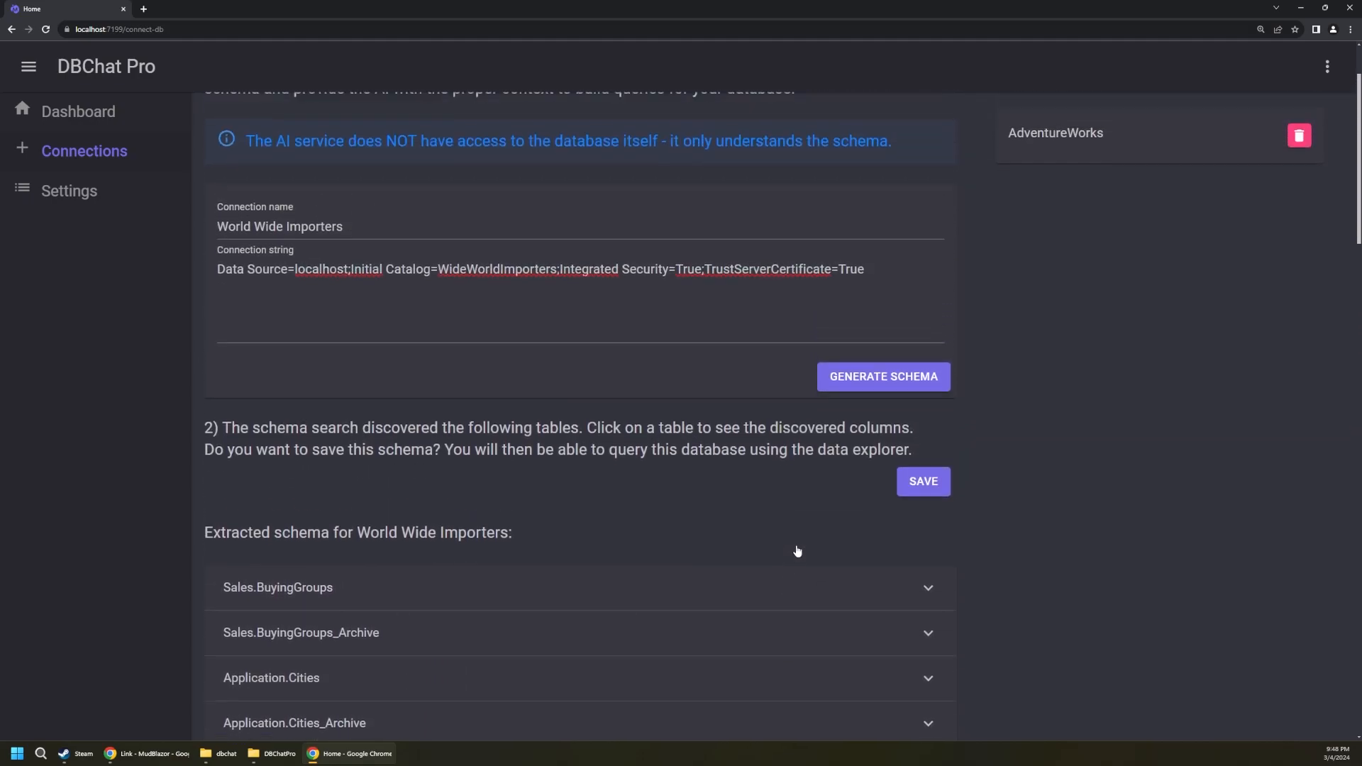
{"action": "left_click", "coordinate": [910, 498]}
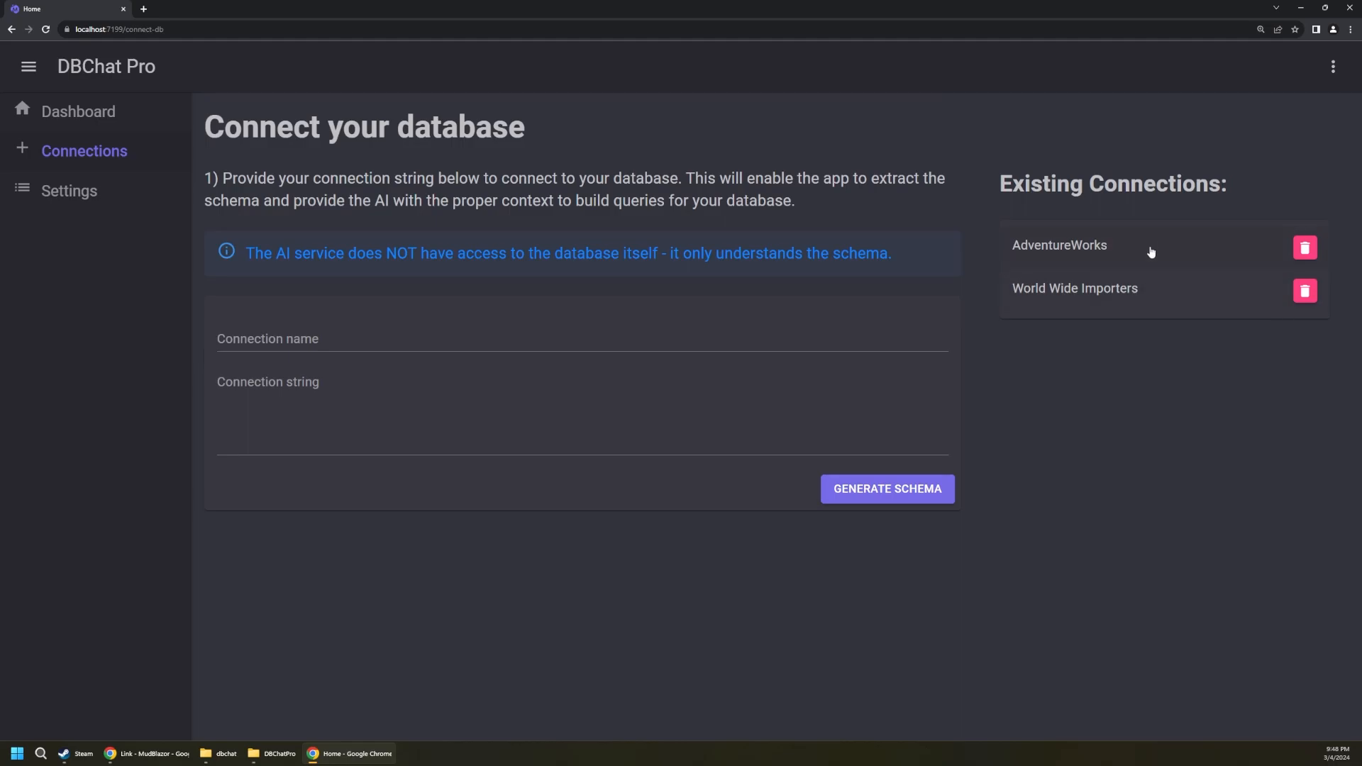
Open the dashboard with the data explorer and expand the list of saved database connections.
{"action": "left_click", "coordinate": [100, 122]}
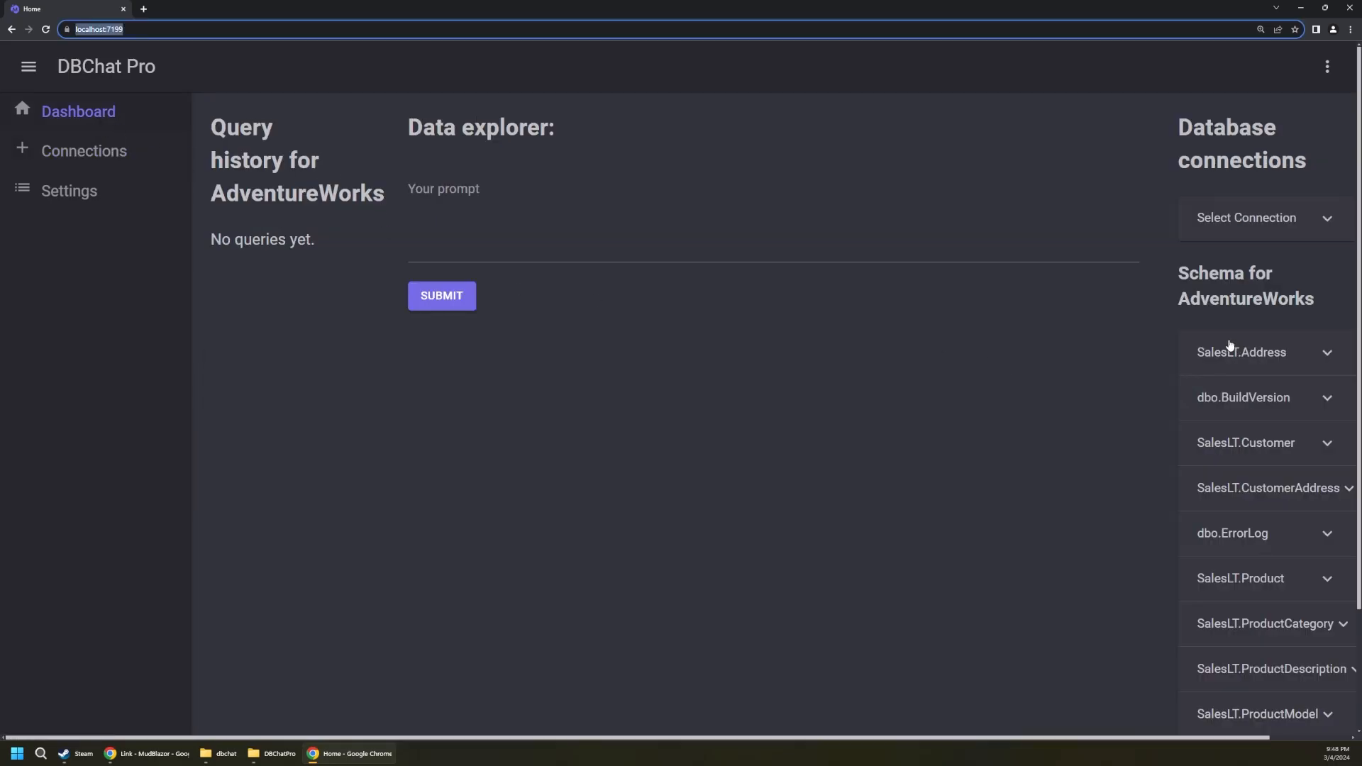
{"action": "key", "text": "ctrl+minus"}
{"action": "key", "text": "ctrl+minus"}
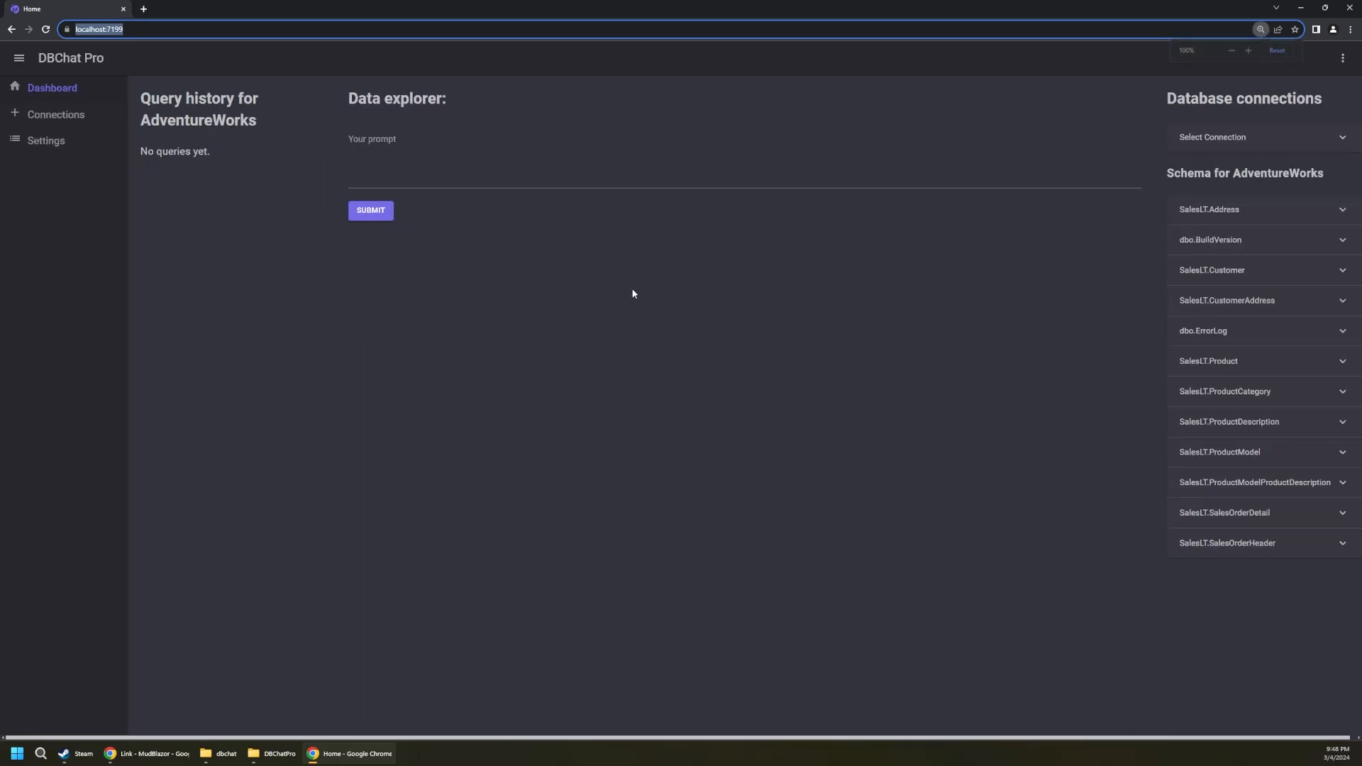
{"action": "key", "text": "ctrl+plus"}
{"action": "key", "text": "ctrl+plus"}
{"action": "key", "text": "ctrl+plus"}
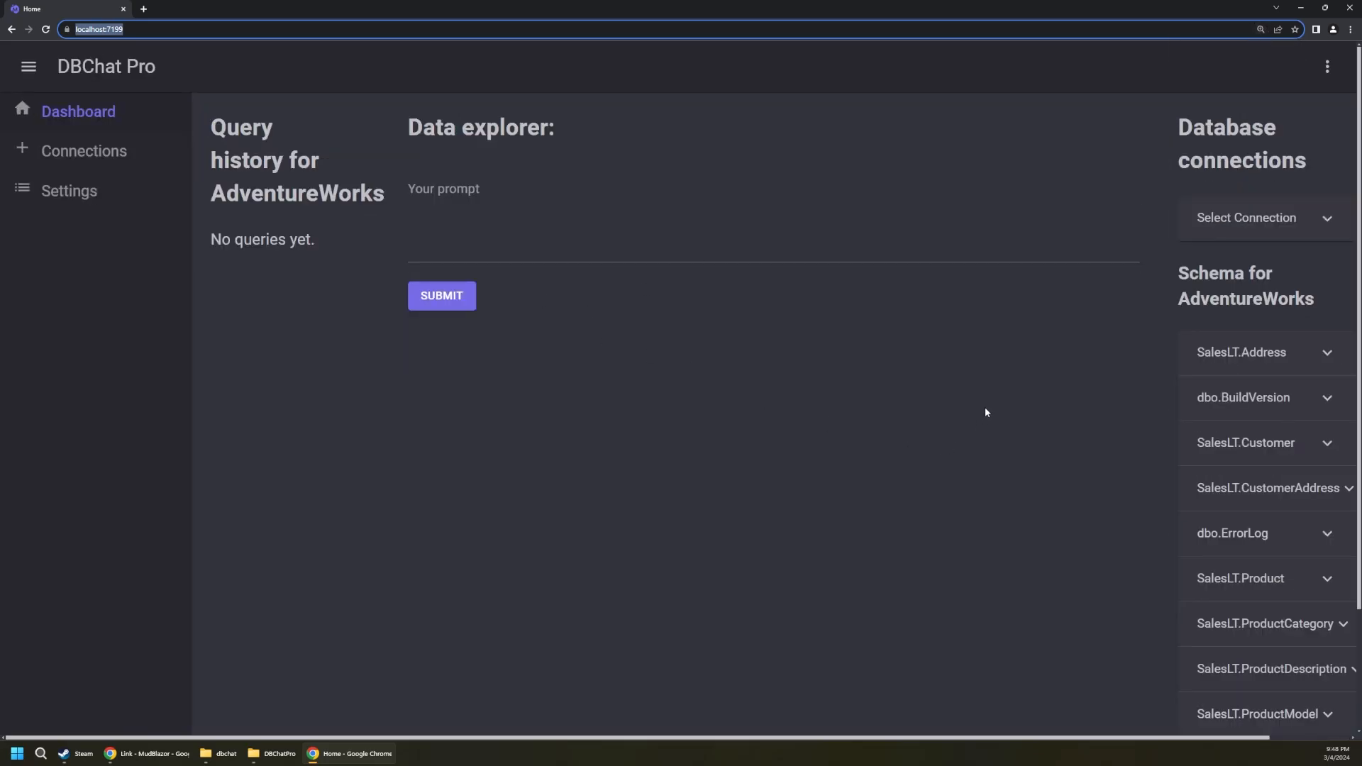
{"action": "left_click", "coordinate": [546, 207]}
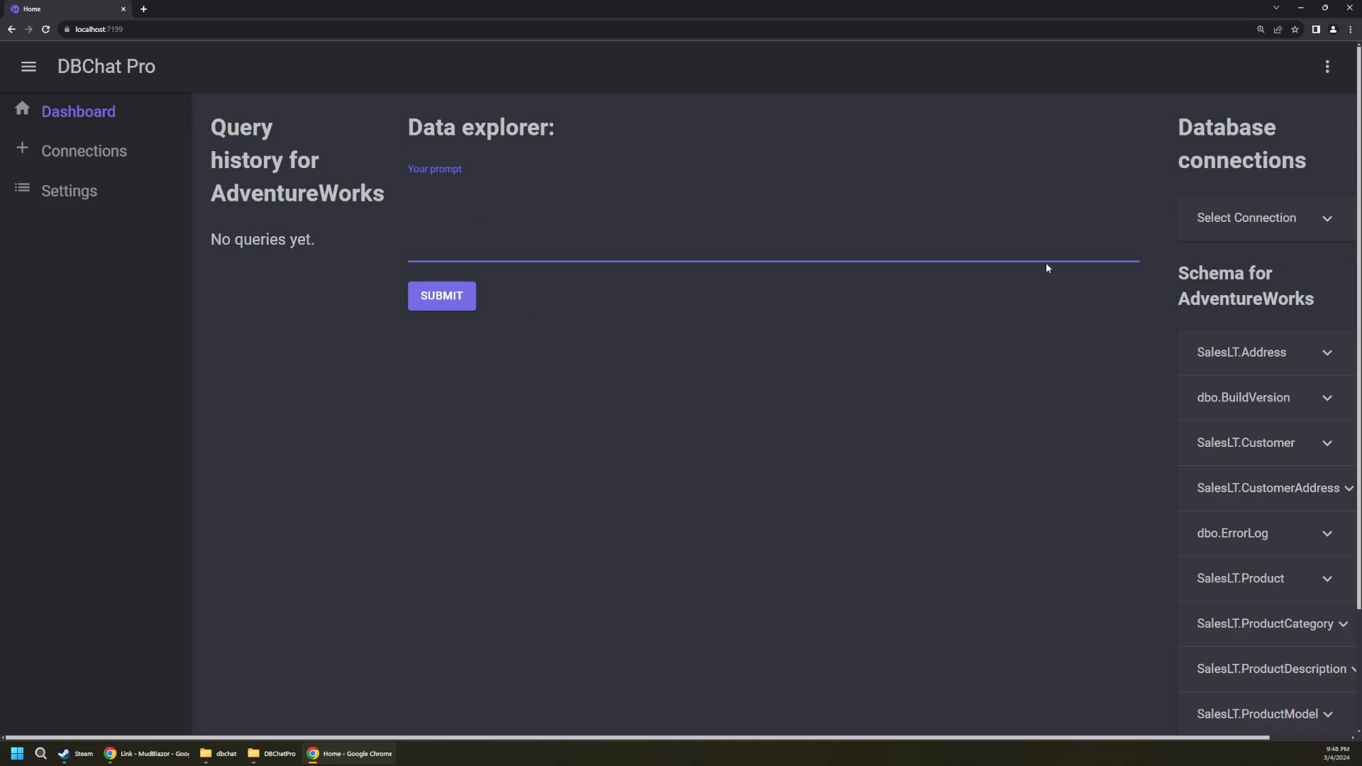
{"action": "left_click_drag", "start_coordinate": [1183, 133], "coordinate": [1317, 149]}
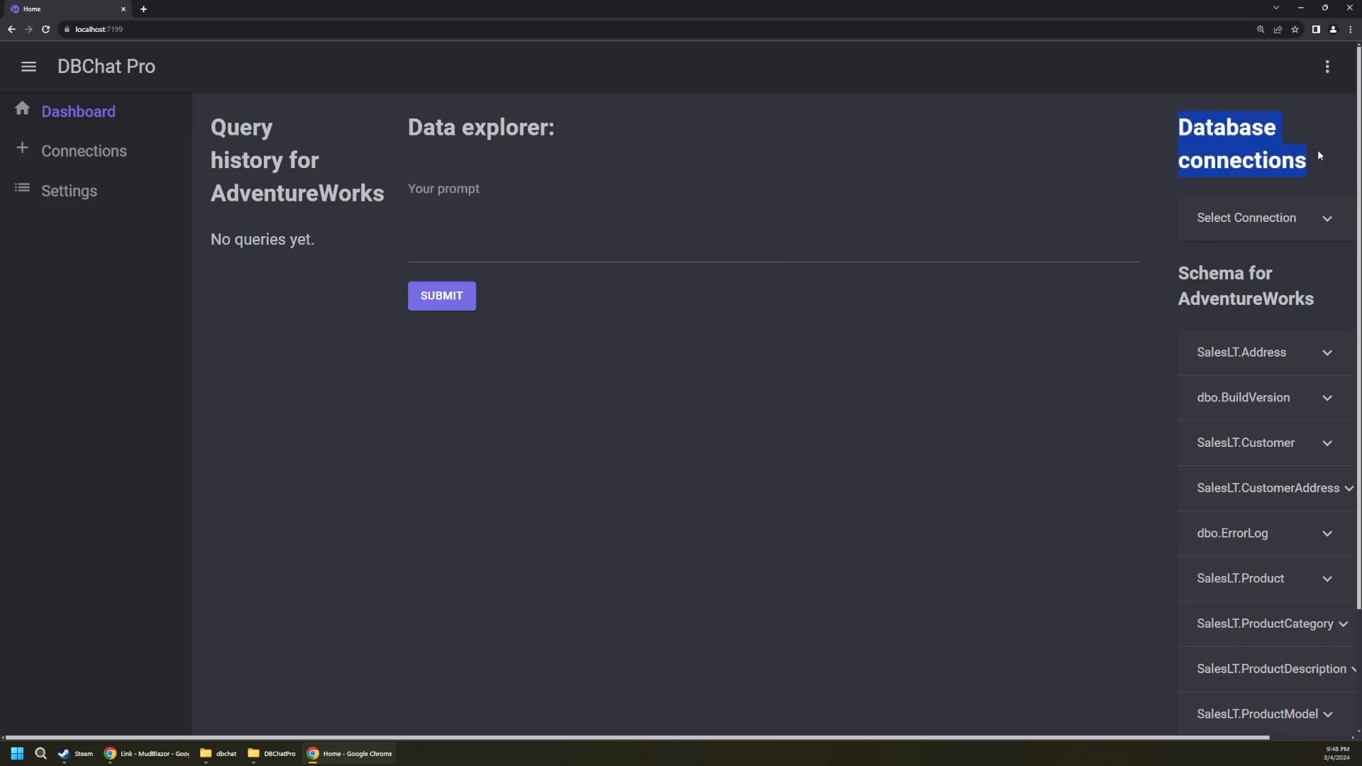
{"action": "left_click", "coordinate": [1305, 215]}
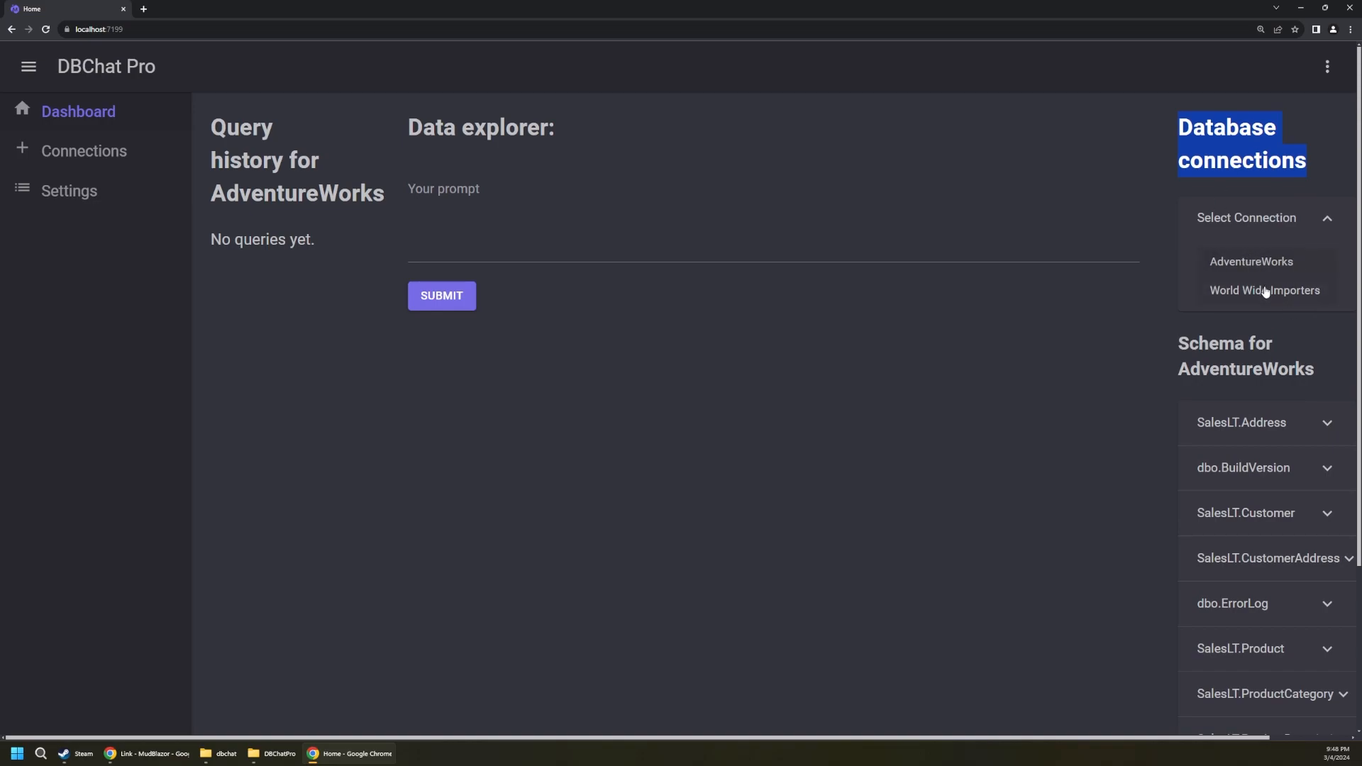
Examine the AdventureWorks schema on the dashboard, viewing the columns of SalesLT.Address and dbo.BuildVersion and collapsing both tables again.
{"action": "left_click_drag", "start_coordinate": [1317, 373], "coordinate": [1179, 345]}
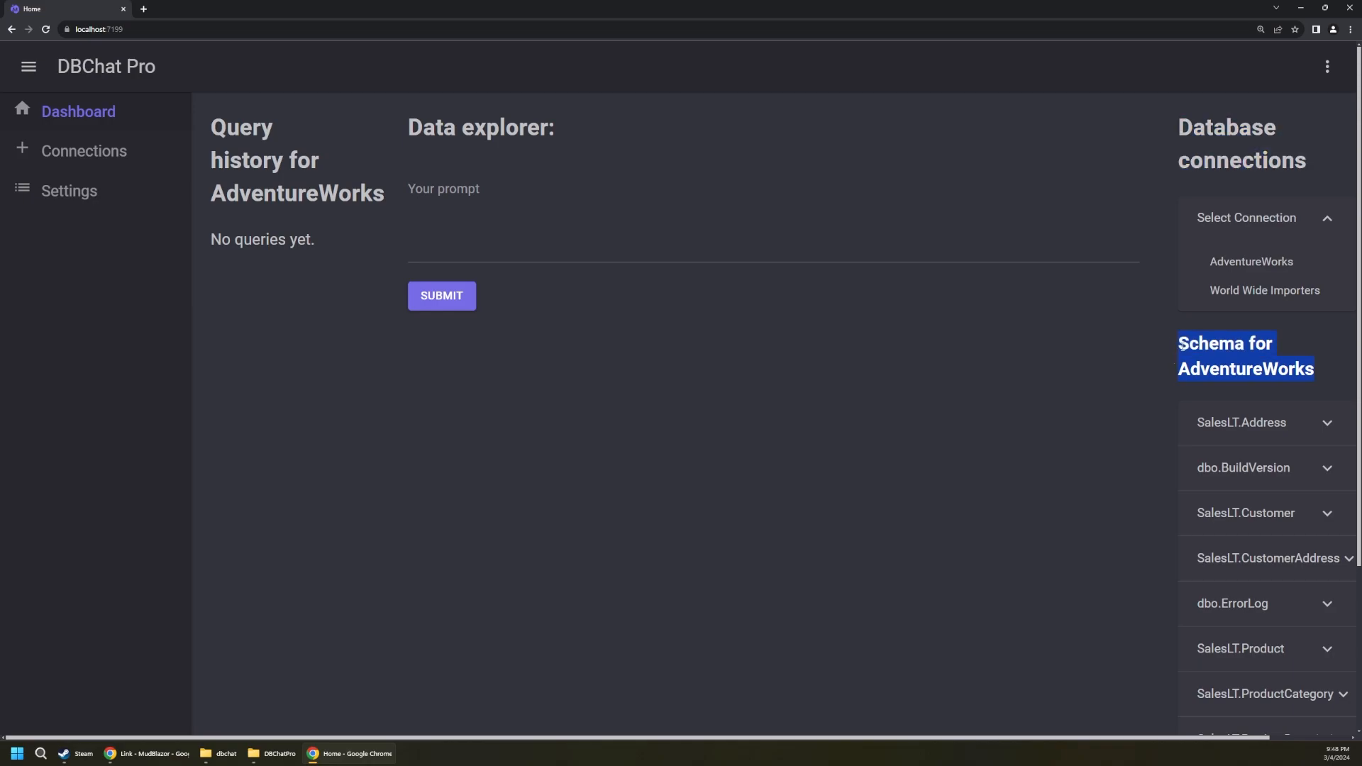
{"action": "scroll", "coordinate": [1184, 338], "scroll_direction": "down", "scroll_amount": 2}
{"action": "scroll", "coordinate": [1304, 484], "scroll_direction": "up", "scroll_amount": 1}
{"action": "scroll", "coordinate": [1304, 484], "scroll_direction": "up", "scroll_amount": 1}
{"action": "left_click", "coordinate": [1282, 422]}
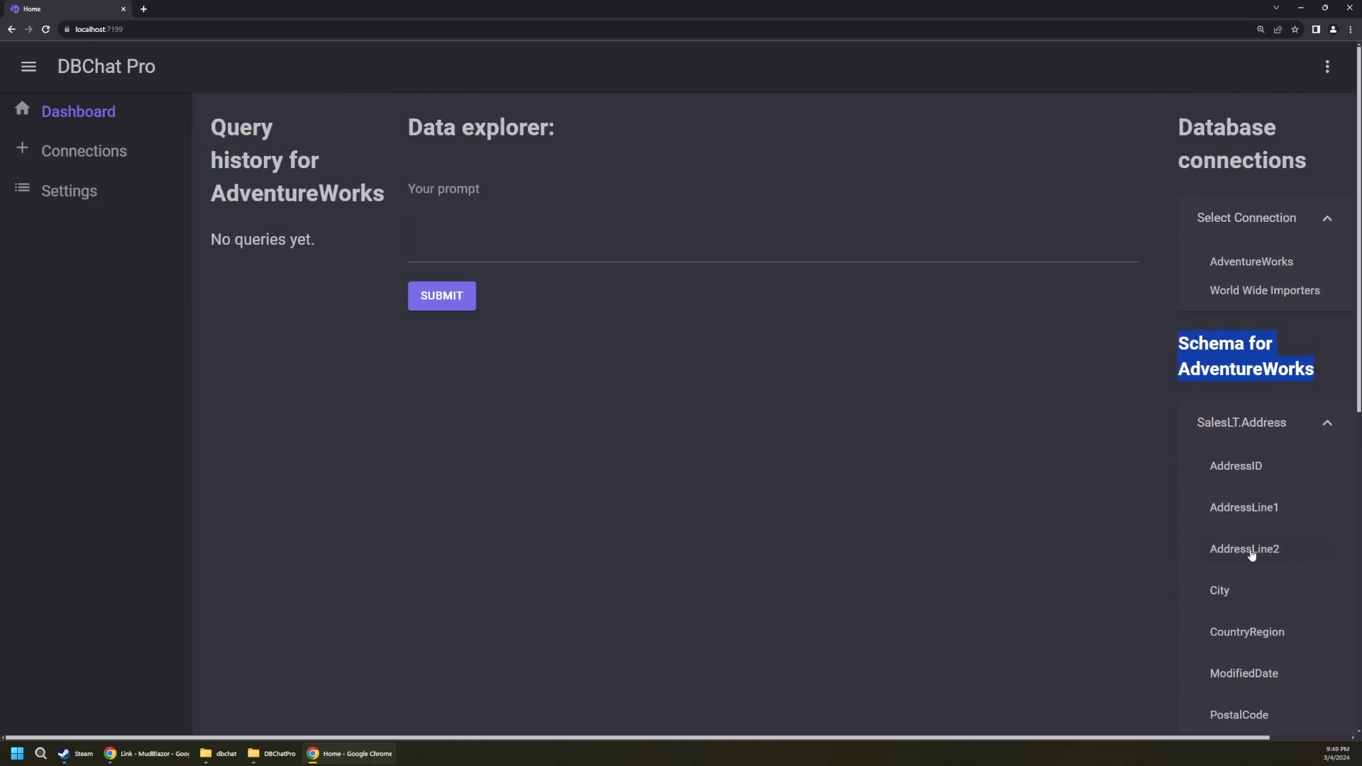
{"action": "left_click", "coordinate": [1283, 422]}
{"action": "left_click", "coordinate": [1256, 469]}
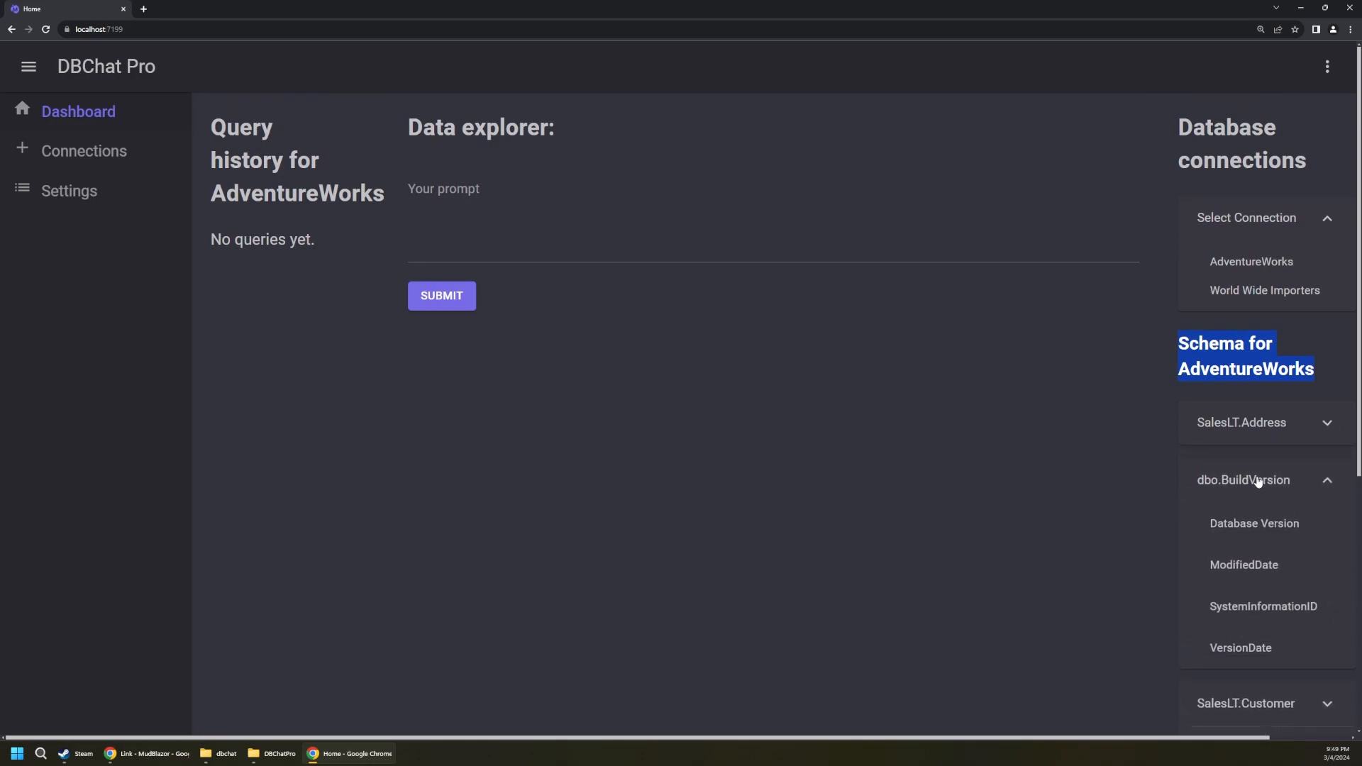
{"action": "scroll", "coordinate": [1267, 512], "scroll_direction": "down", "scroll_amount": 1}
{"action": "left_click", "coordinate": [1260, 383]}
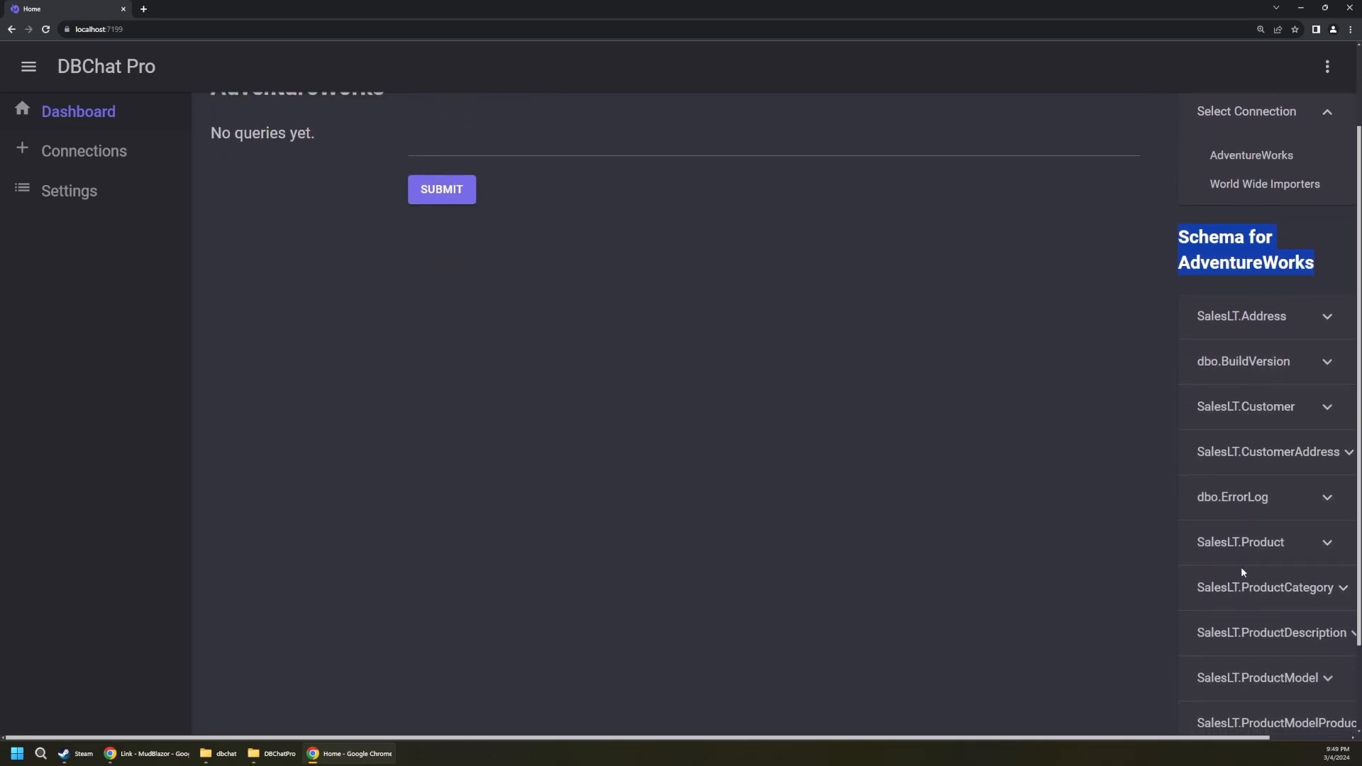
Submit the prompt "Get a list of all the products" for the AdventureWorks database.
{"action": "scroll", "coordinate": [1298, 452], "scroll_direction": "up", "scroll_amount": 1}
{"action": "left_click", "coordinate": [554, 178]}
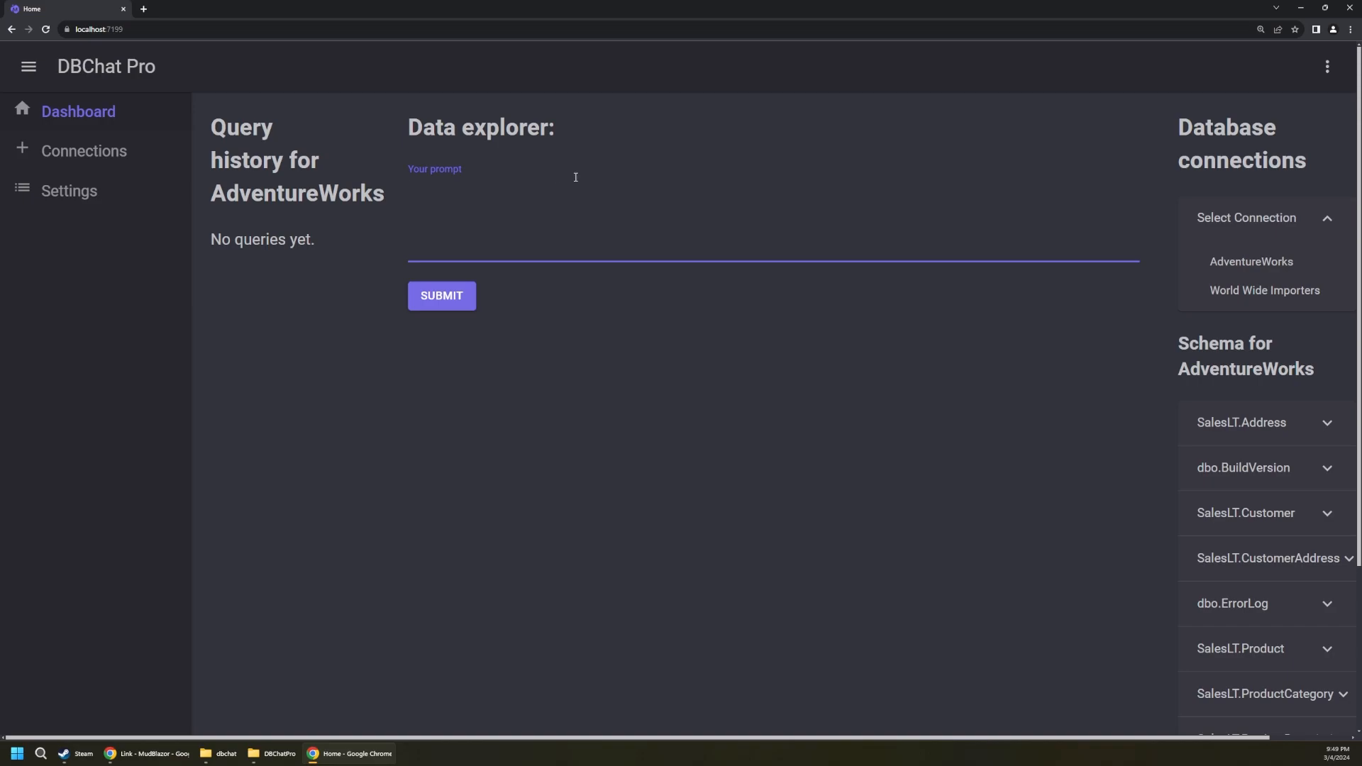
{"action": "type", "text": "Get a list of all the products"}
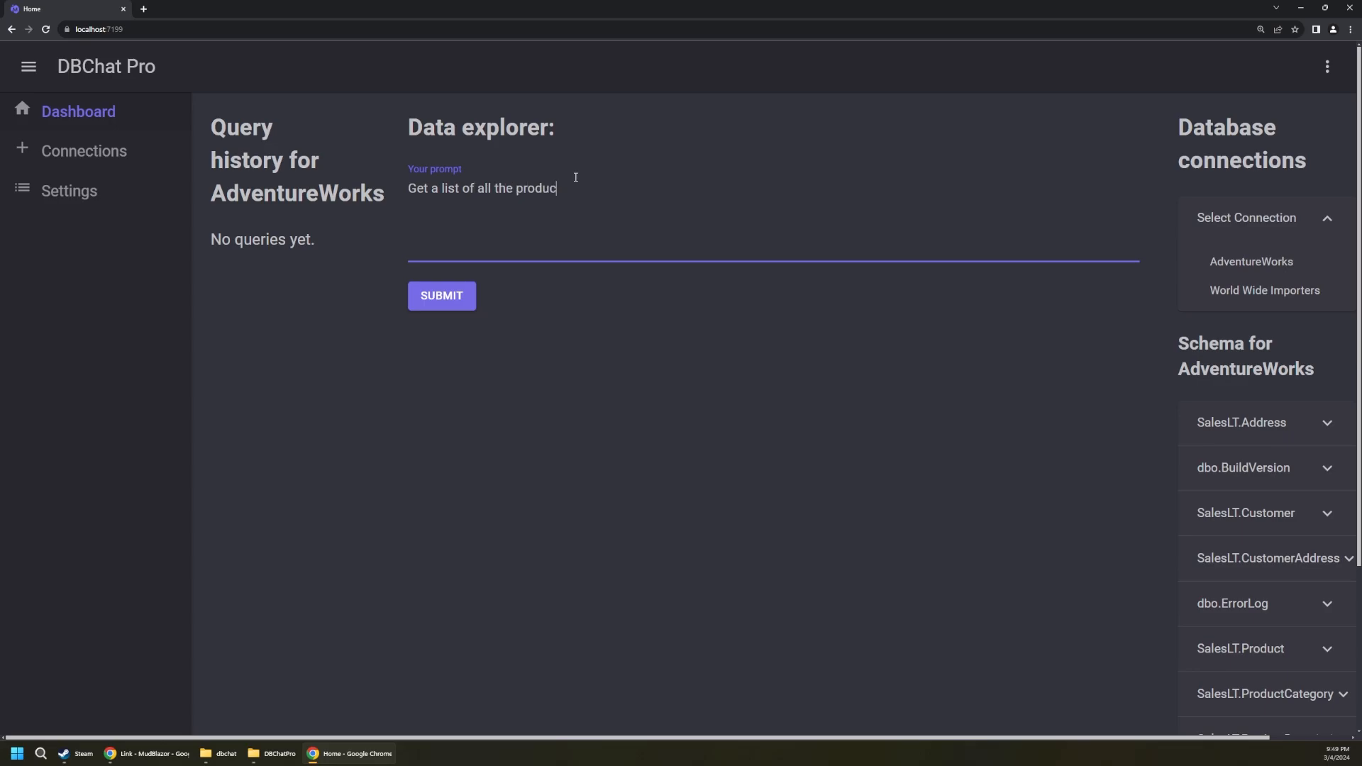
{"action": "left_click", "coordinate": [439, 297]}
Examine the AI generated summary and the rows of the data results for the products query.
{"action": "left_click_drag", "start_coordinate": [410, 362], "coordinate": [619, 362]}
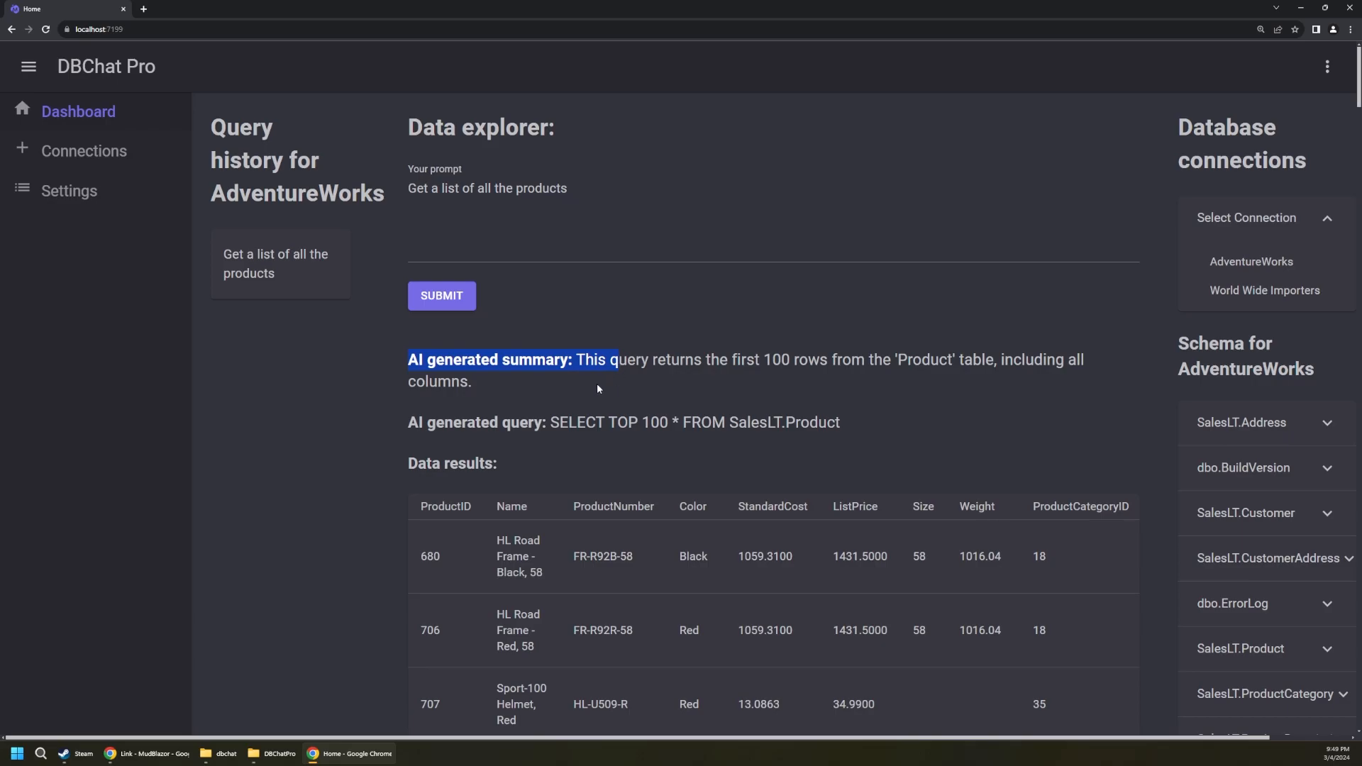
{"action": "left_click", "coordinate": [595, 384]}
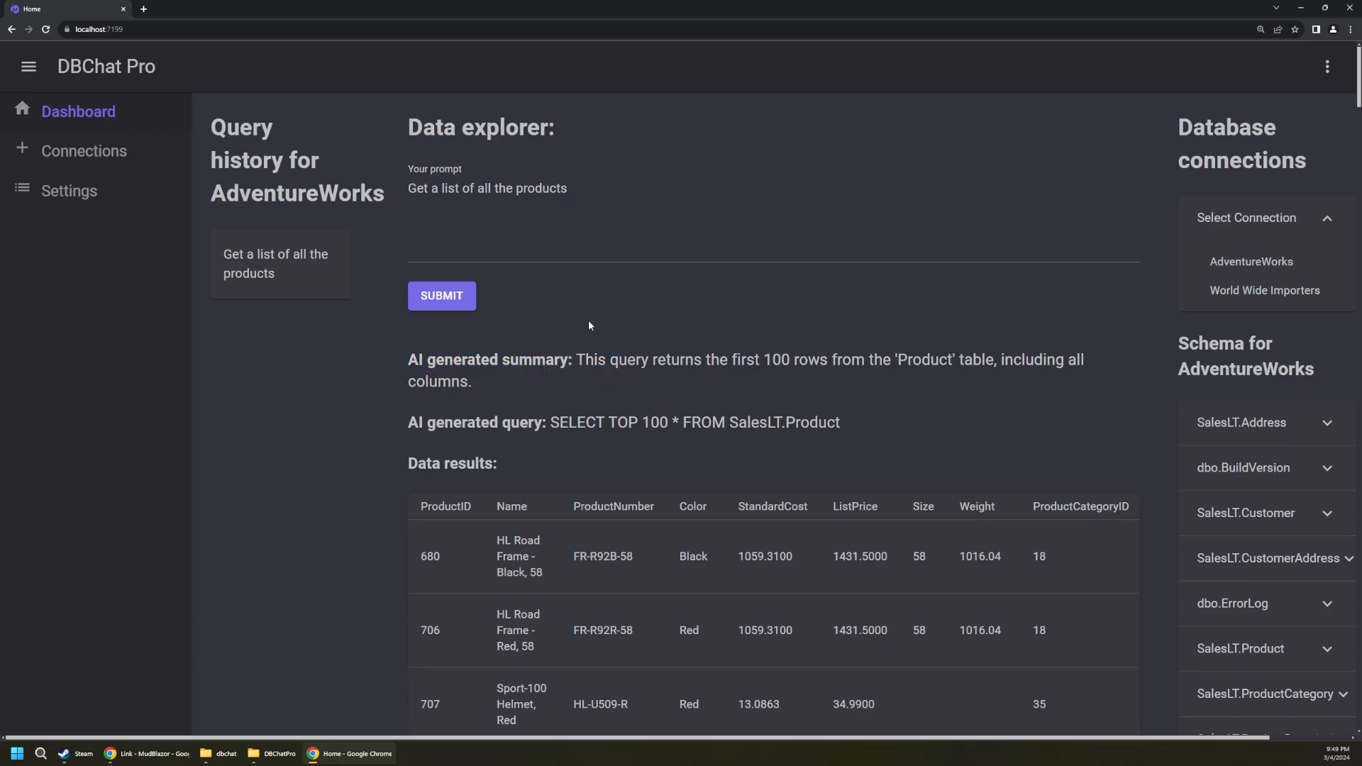
{"action": "scroll", "coordinate": [641, 389], "scroll_direction": "down", "scroll_amount": 9}
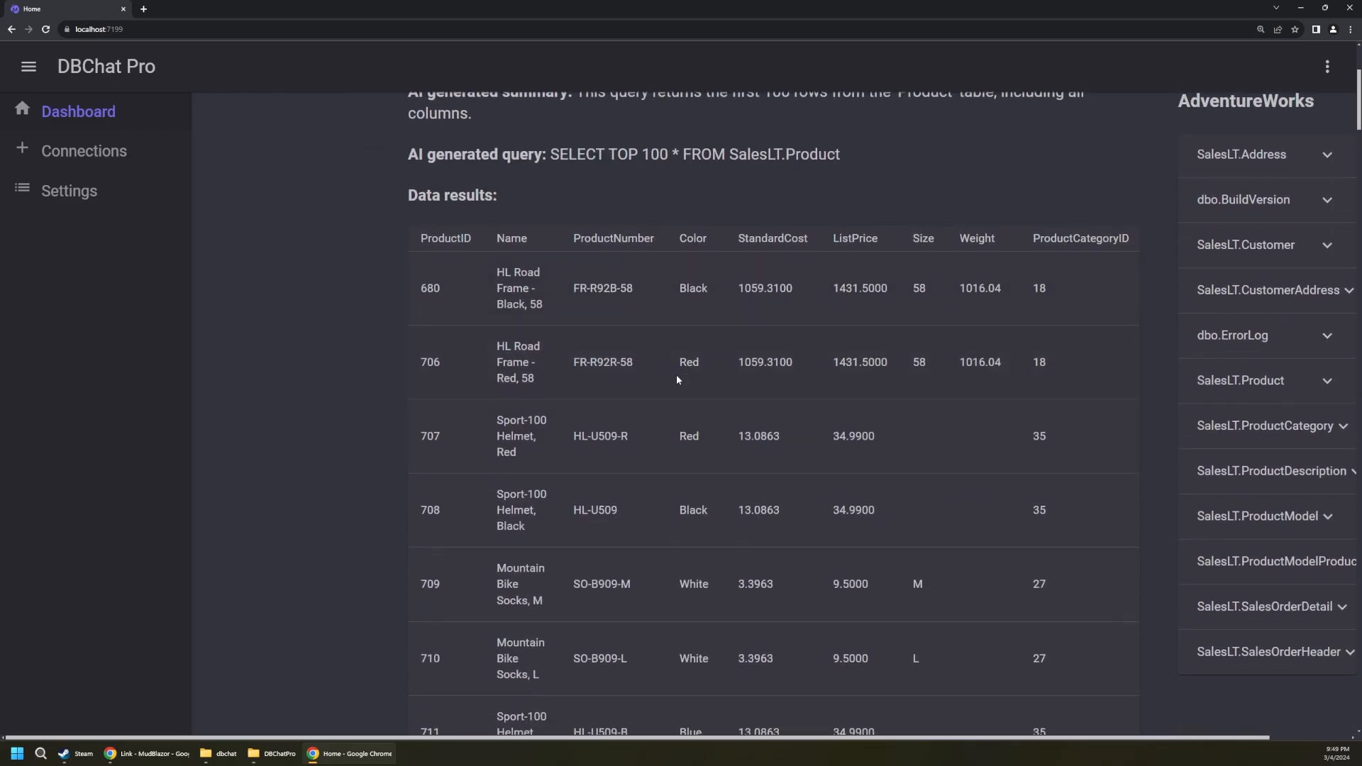
Examine the AI generated summary and the AI generated SQL query for the products prompt, including the row limit.
{"action": "scroll", "coordinate": [703, 391], "scroll_direction": "down", "scroll_amount": 4}
{"action": "scroll", "coordinate": [713, 412], "scroll_direction": "up", "scroll_amount": 13}
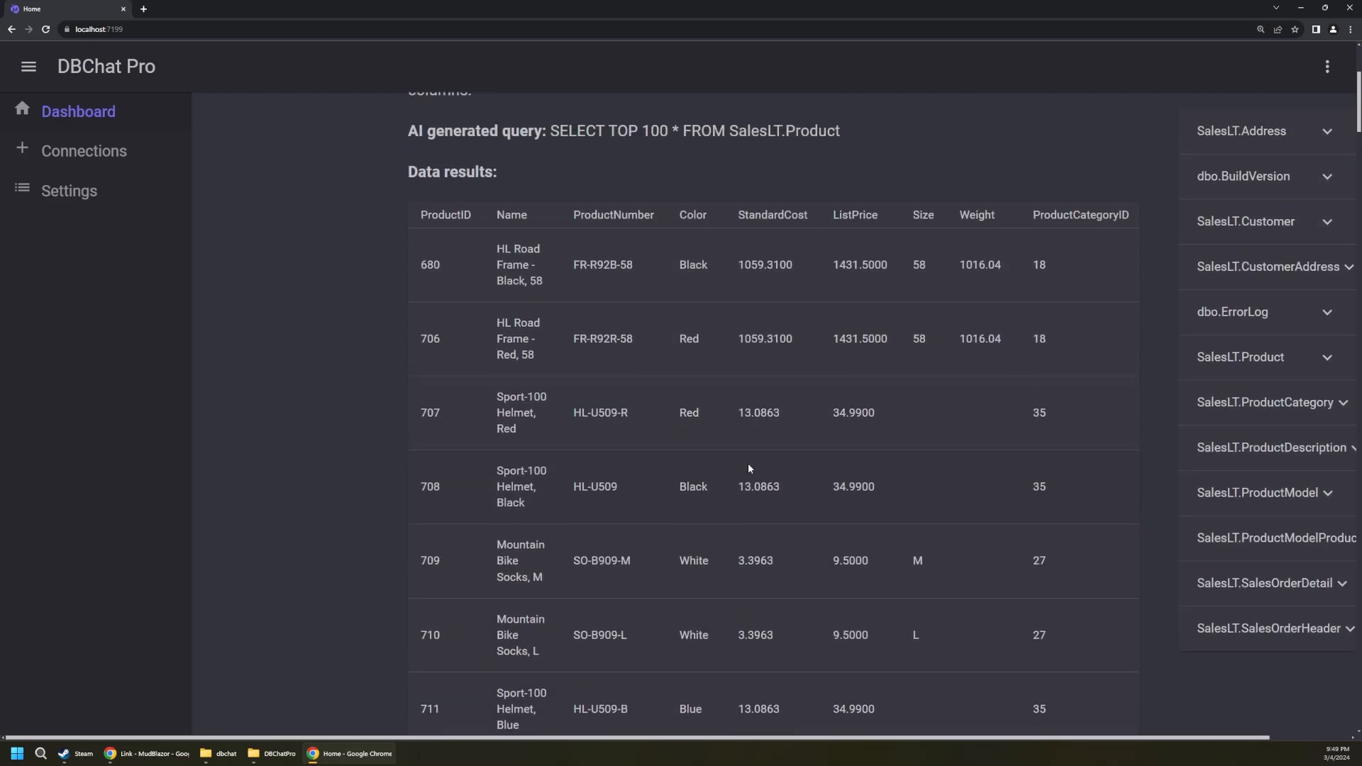
{"action": "left_click_drag", "start_coordinate": [410, 362], "coordinate": [585, 370]}
{"action": "left_click", "coordinate": [597, 381]}
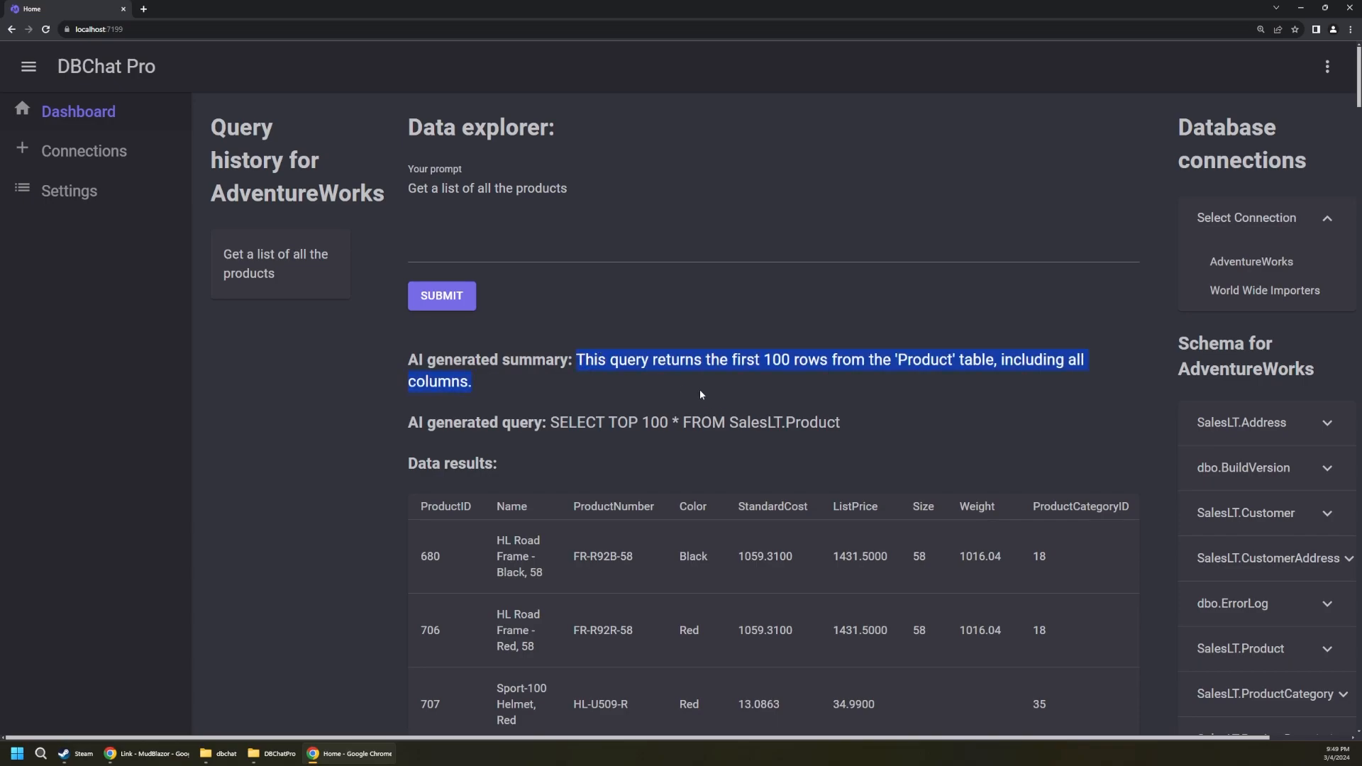
{"action": "left_click", "coordinate": [720, 378]}
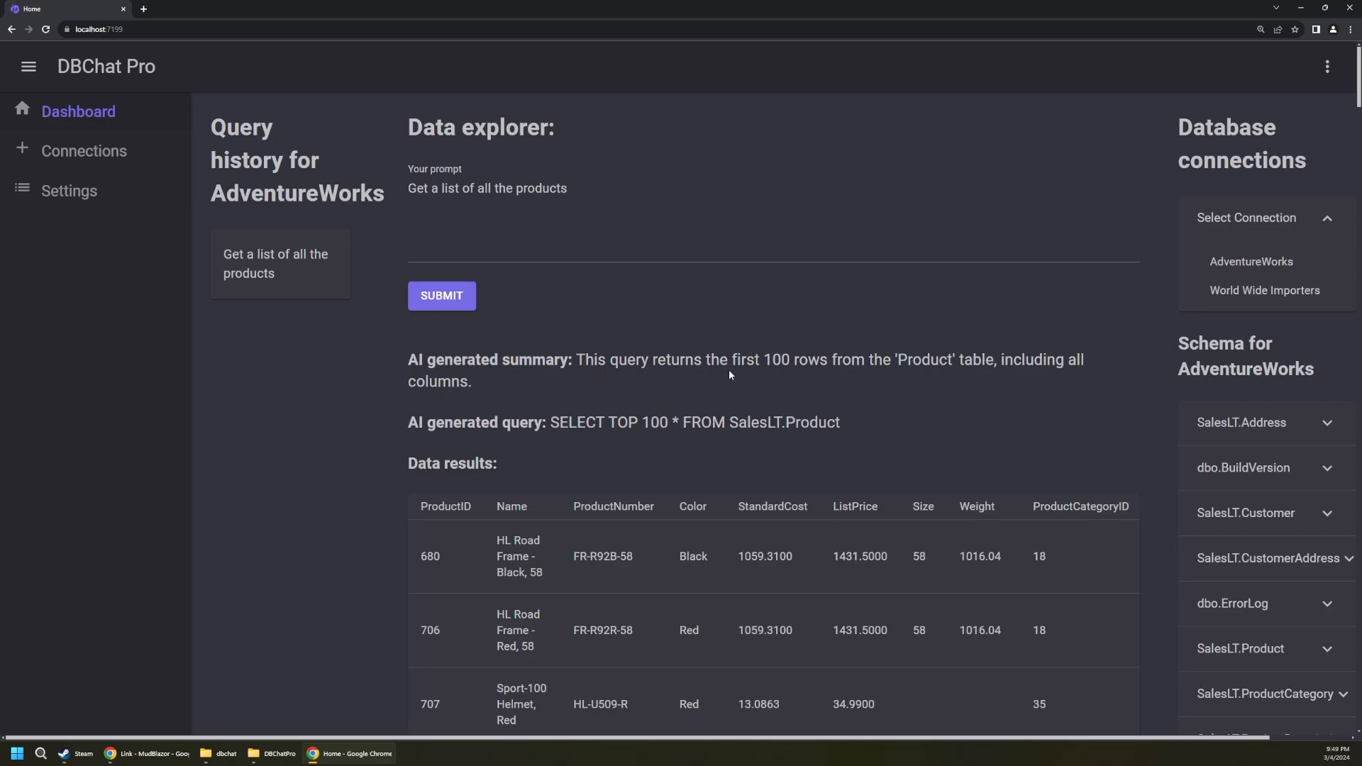
{"action": "left_click_drag", "start_coordinate": [765, 360], "coordinate": [829, 361]}
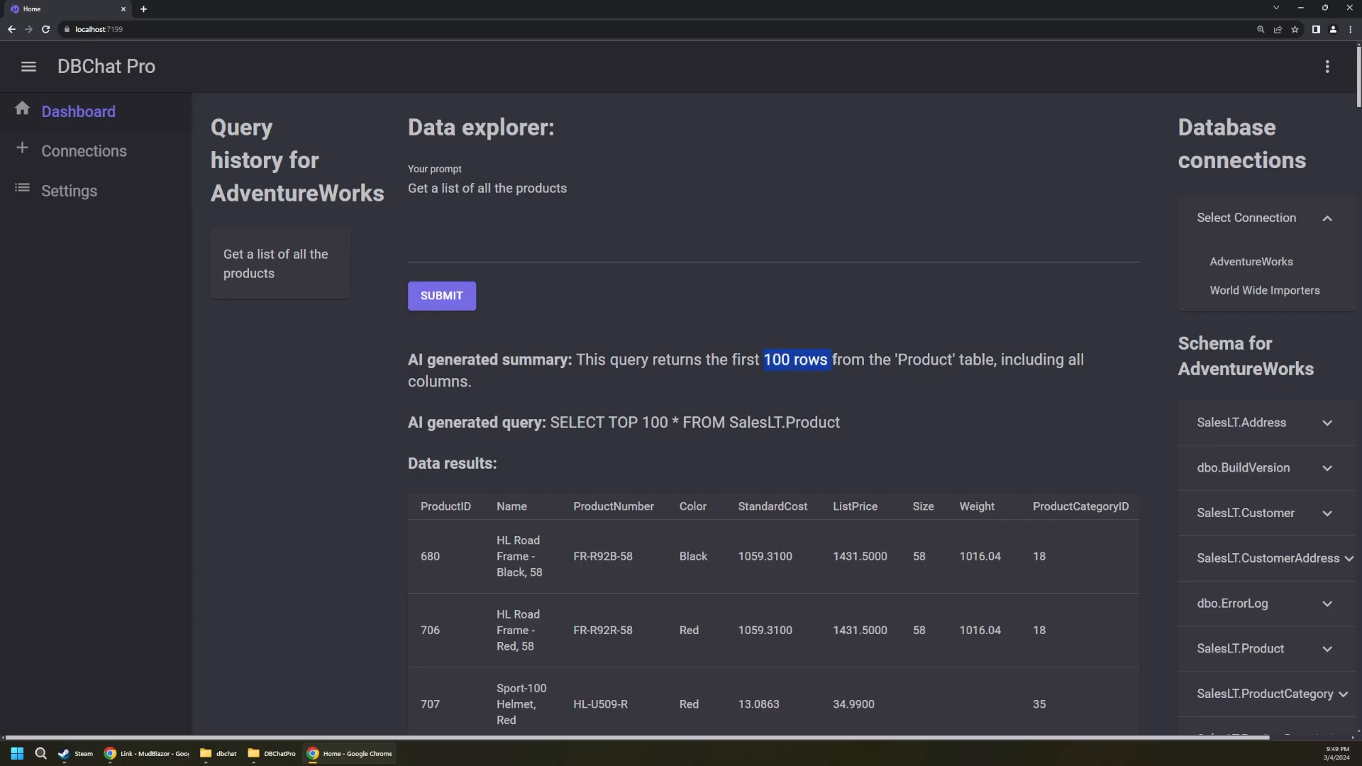
{"action": "left_click", "coordinate": [746, 383]}
{"action": "left_click_drag", "start_coordinate": [766, 360], "coordinate": [829, 361]}
{"action": "left_click_drag", "start_coordinate": [555, 422], "coordinate": [831, 420]}
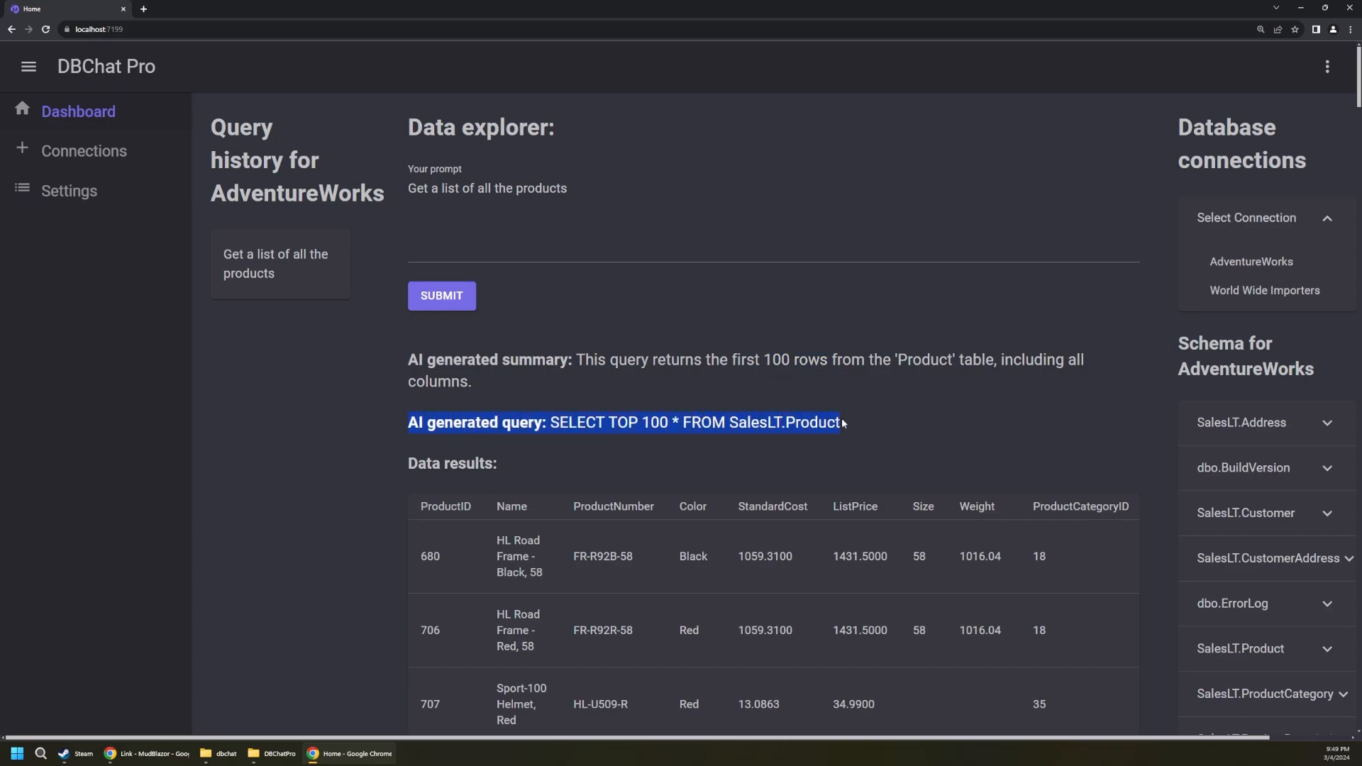
{"action": "left_click_drag", "start_coordinate": [551, 422], "coordinate": [844, 424]}
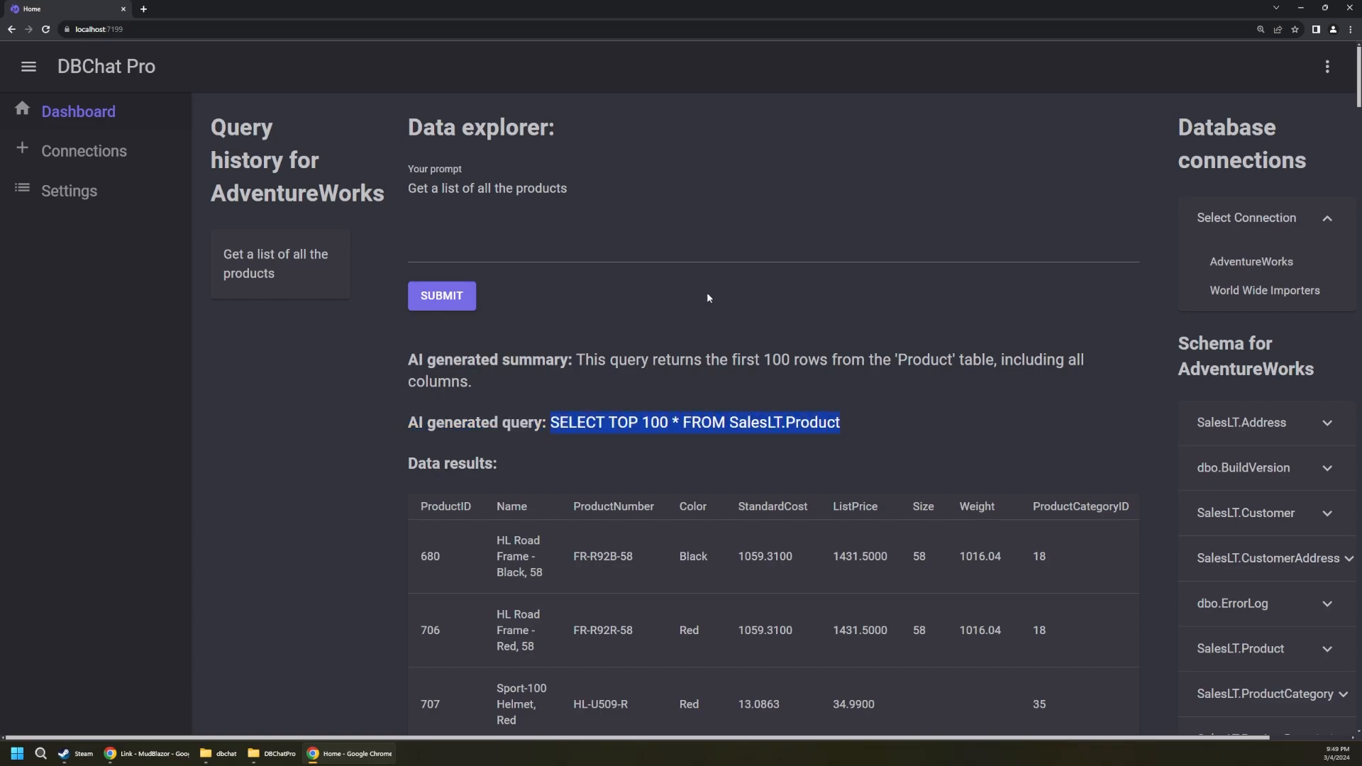
Submit the extended prompt "Get a list of all the products order by color" and look through the data results.
{"action": "left_click", "coordinate": [649, 183]}
{"action": "type", "text": "order by color"}
{"action": "left_click", "coordinate": [452, 302]}
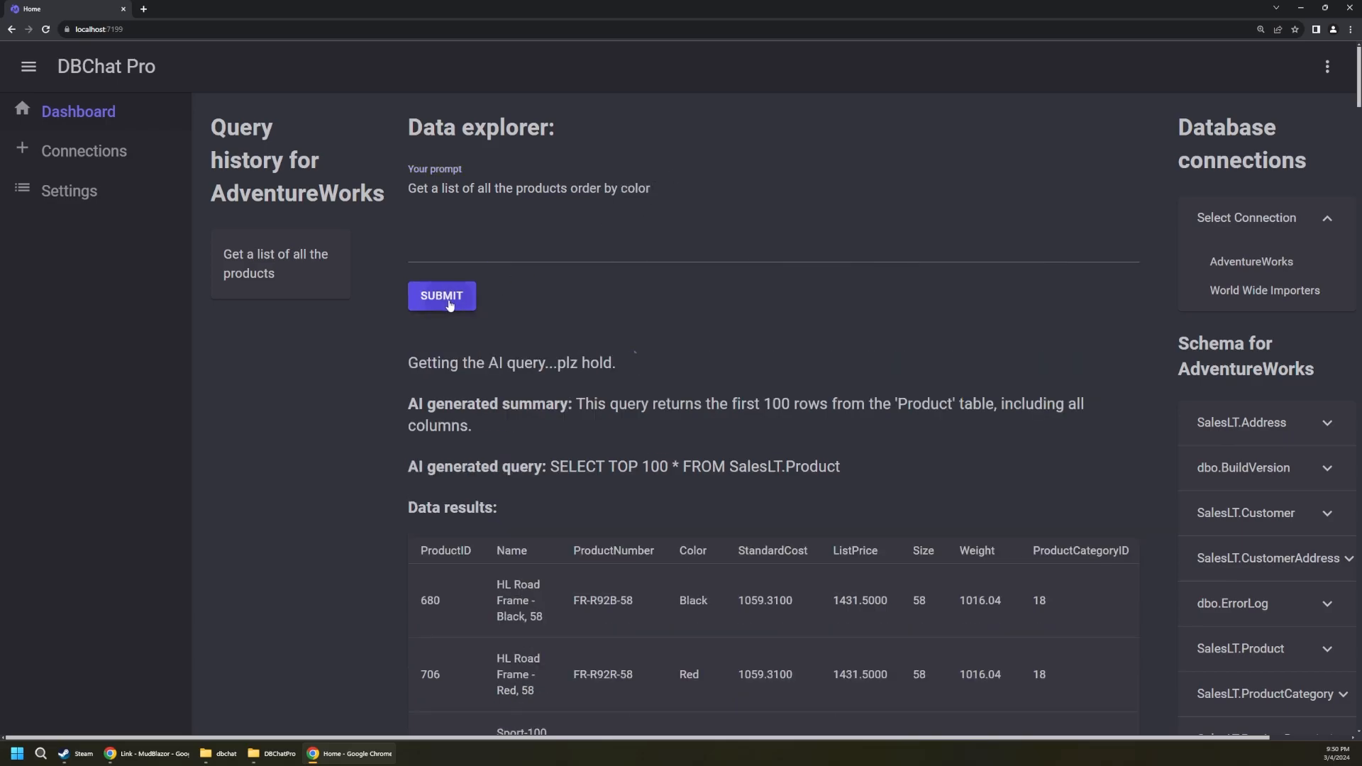
{"action": "scroll", "coordinate": [693, 654], "scroll_direction": "down", "scroll_amount": 2}
{"action": "scroll", "coordinate": [736, 443], "scroll_direction": "down", "scroll_amount": 2}
{"action": "scroll", "coordinate": [735, 447], "scroll_direction": "up", "scroll_amount": 4}
{"action": "scroll", "coordinate": [683, 520], "scroll_direction": "down", "scroll_amount": 3}
{"action": "scroll", "coordinate": [720, 403], "scroll_direction": "down", "scroll_amount": 2}
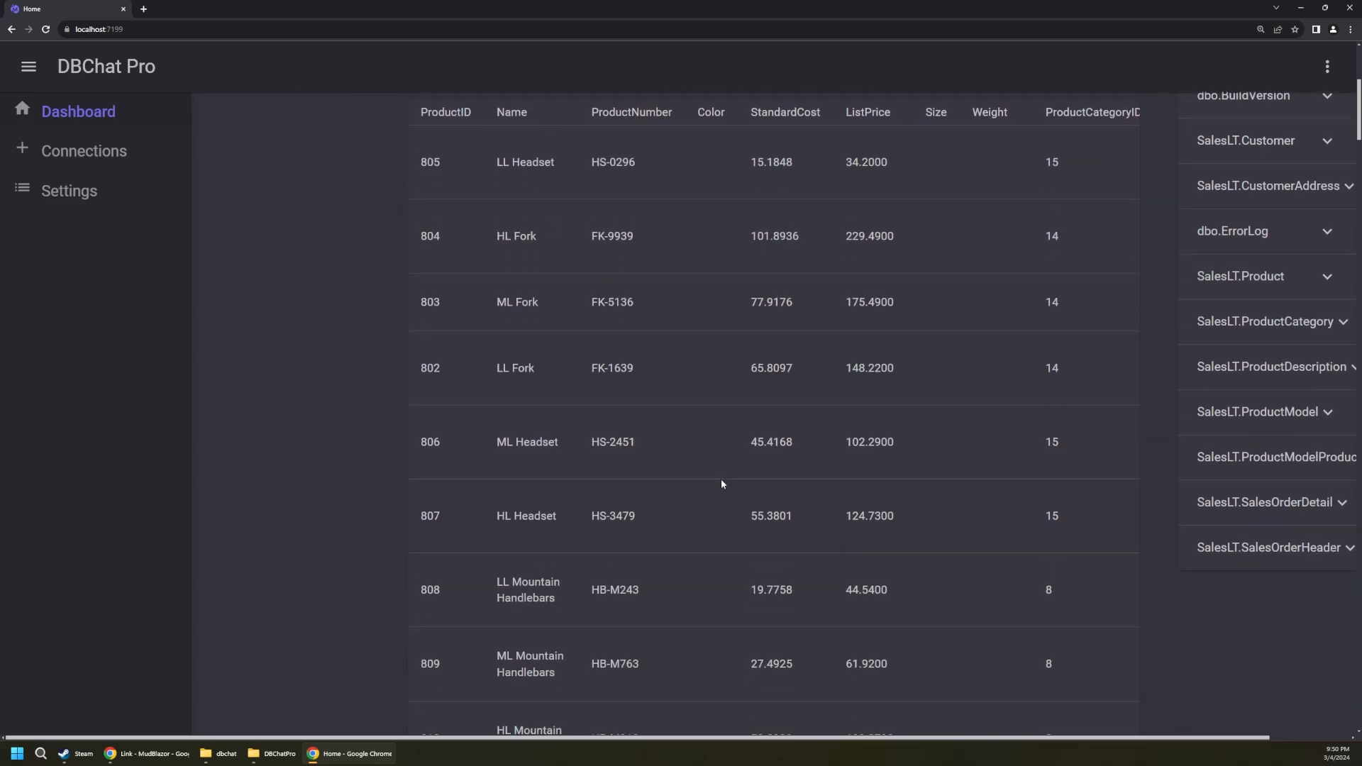
{"action": "scroll", "coordinate": [721, 481], "scroll_direction": "up", "scroll_amount": 5}
Submit the prompt "Get a list of all the products order by color. exclude items without a color" and review the data results.
{"action": "left_click", "coordinate": [659, 196]}
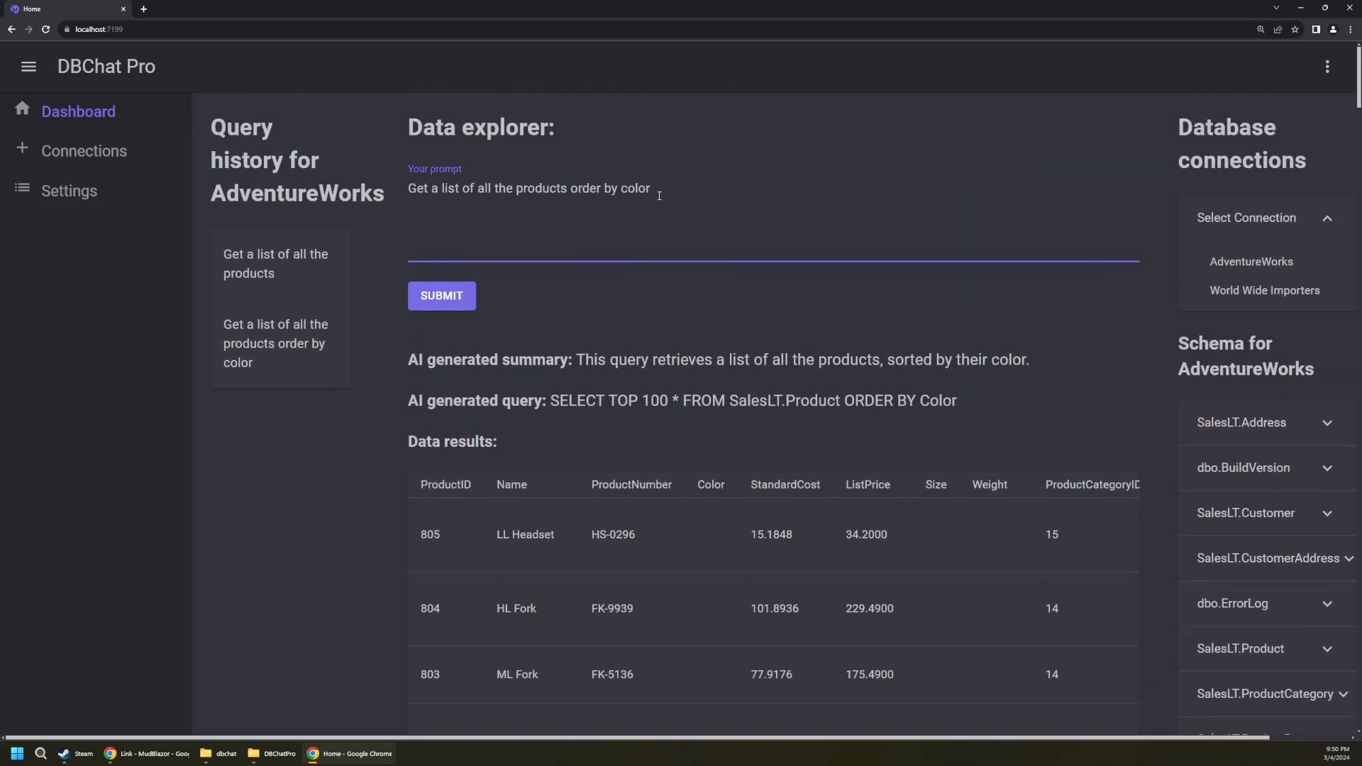
{"action": "type", "text": "exclude items without a color"}
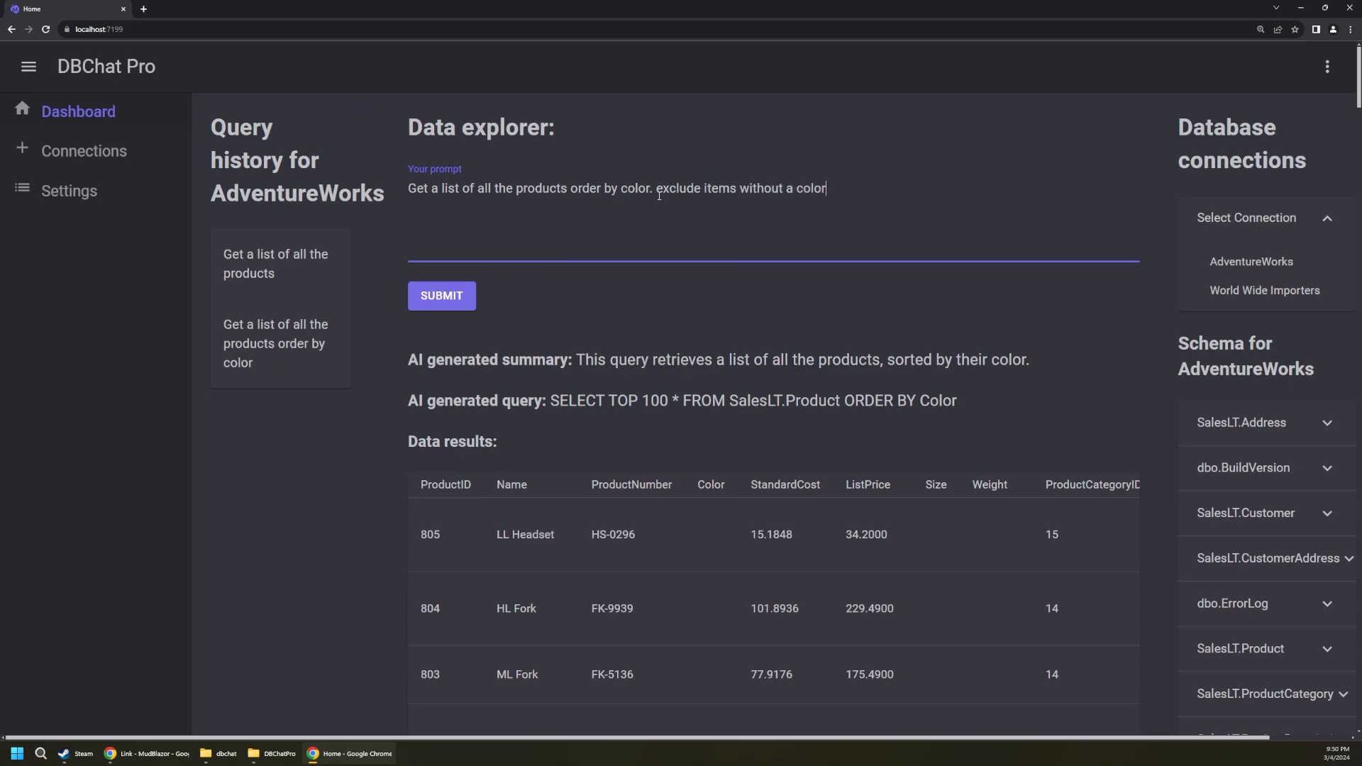
{"action": "left_click", "coordinate": [441, 295]}
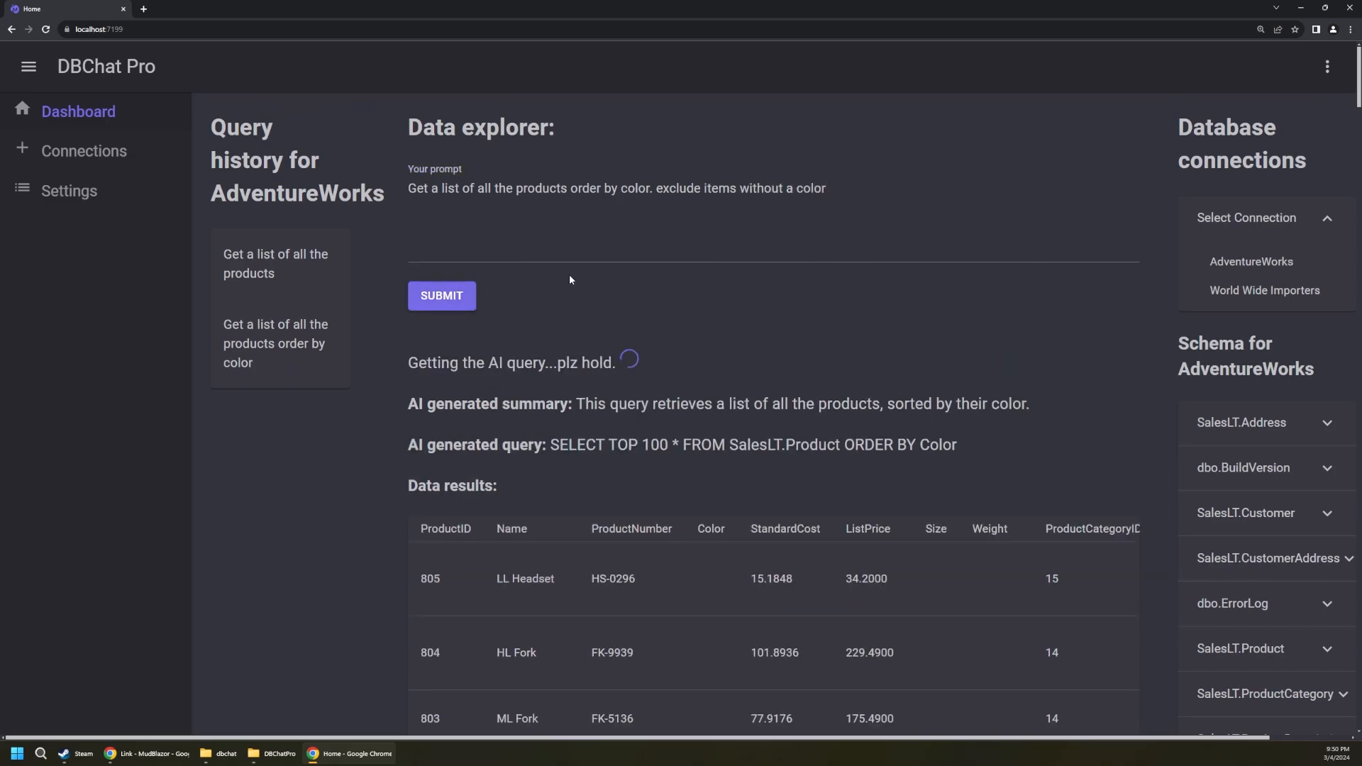
{"action": "left_click_drag", "start_coordinate": [427, 362], "coordinate": [667, 363]}
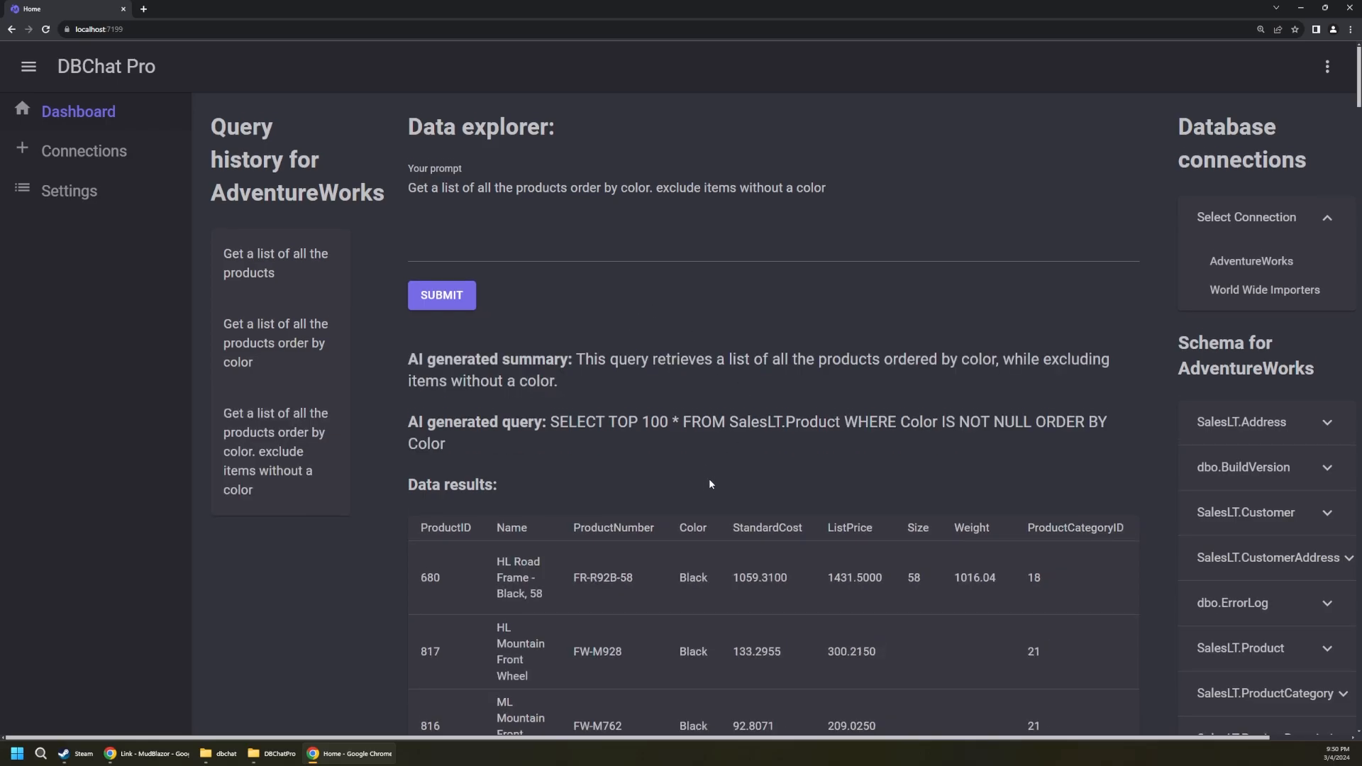
{"action": "scroll", "coordinate": [710, 484], "scroll_direction": "down", "scroll_amount": 3}
{"action": "scroll", "coordinate": [704, 447], "scroll_direction": "up", "scroll_amount": 1}
{"action": "scroll", "coordinate": [702, 432], "scroll_direction": "down", "scroll_amount": 6}
{"action": "scroll", "coordinate": [686, 424], "scroll_direction": "up", "scroll_amount": 5}
{"action": "scroll", "coordinate": [686, 424], "scroll_direction": "up", "scroll_amount": 5}
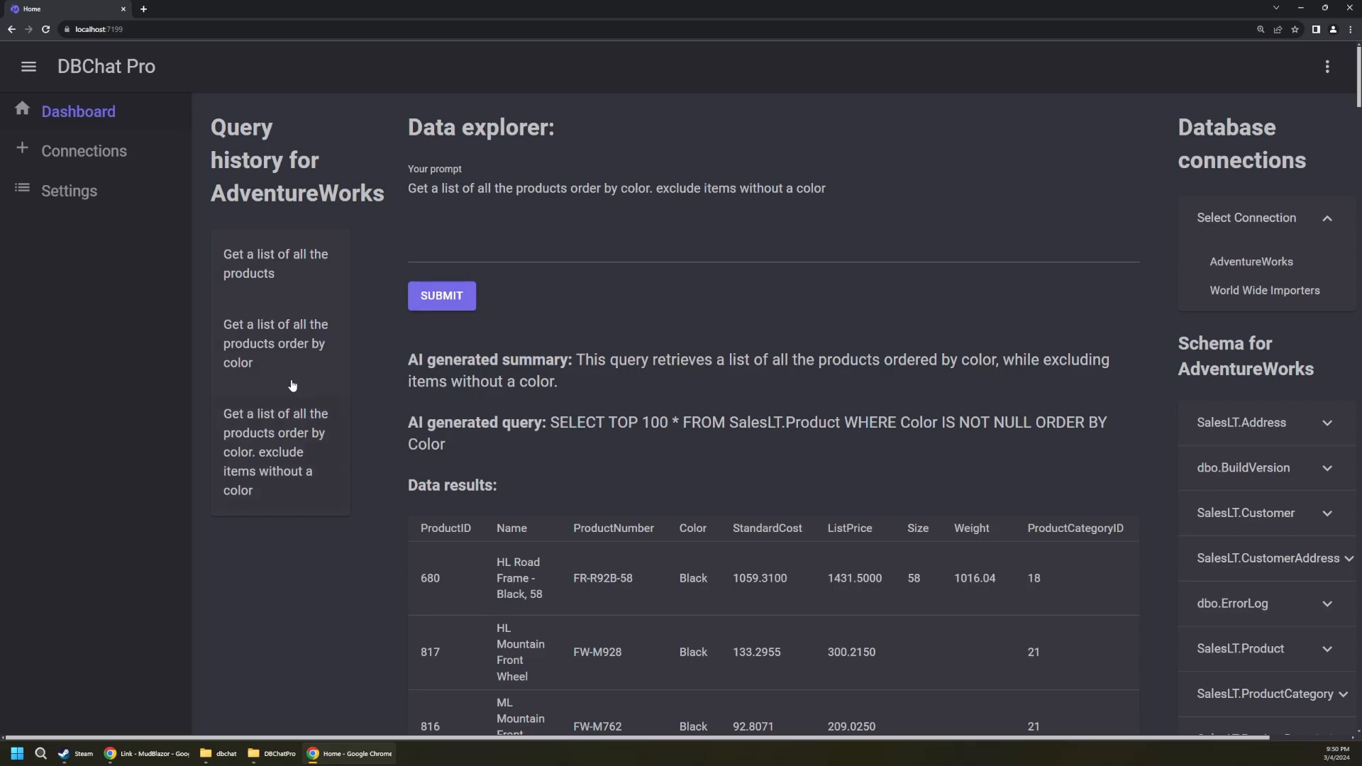
Rerun "Get a list of all the products" from the AdventureWorks query history and review its results.
{"action": "left_click", "coordinate": [245, 263]}
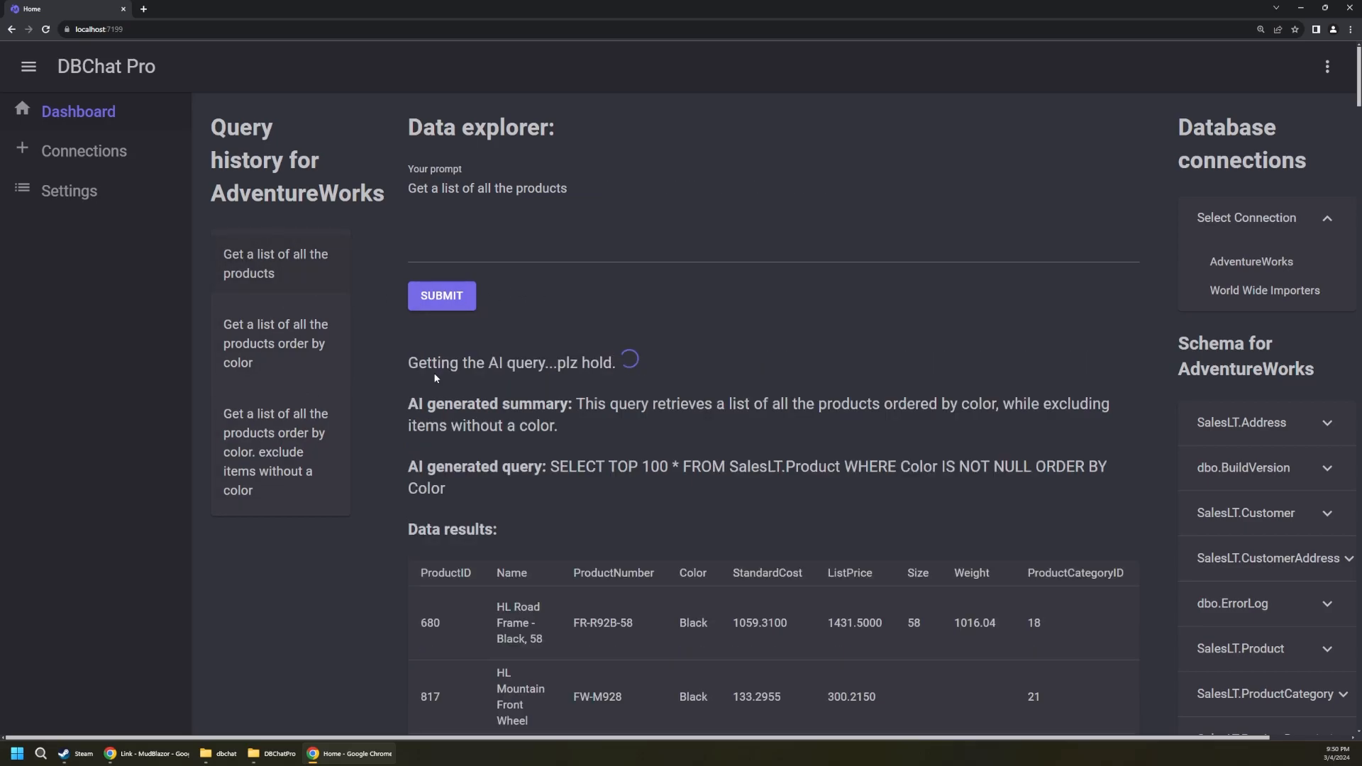
{"action": "scroll", "coordinate": [700, 419], "scroll_direction": "down", "scroll_amount": 1}
{"action": "scroll", "coordinate": [706, 425], "scroll_direction": "down", "scroll_amount": 9}
{"action": "scroll", "coordinate": [737, 496], "scroll_direction": "up", "scroll_amount": 6}
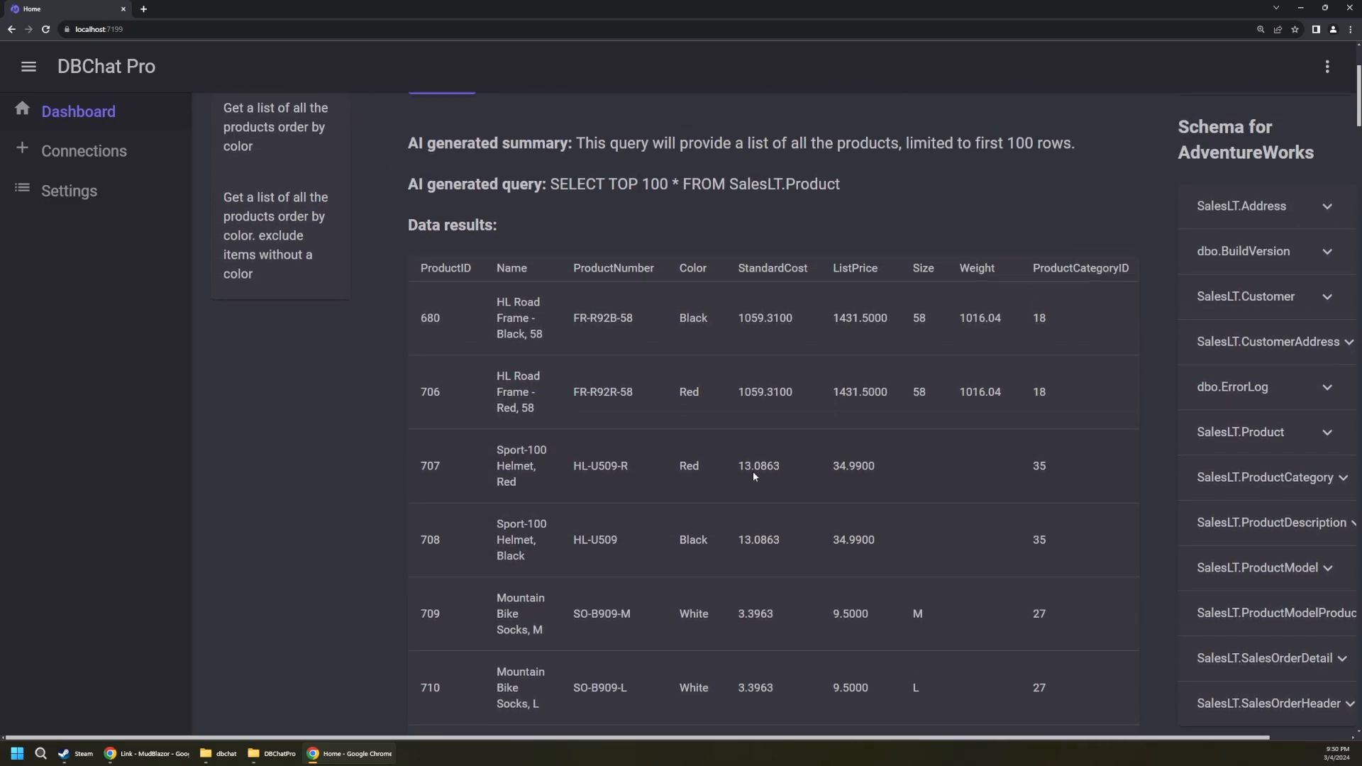
{"action": "scroll", "coordinate": [759, 447], "scroll_direction": "up", "scroll_amount": 3}
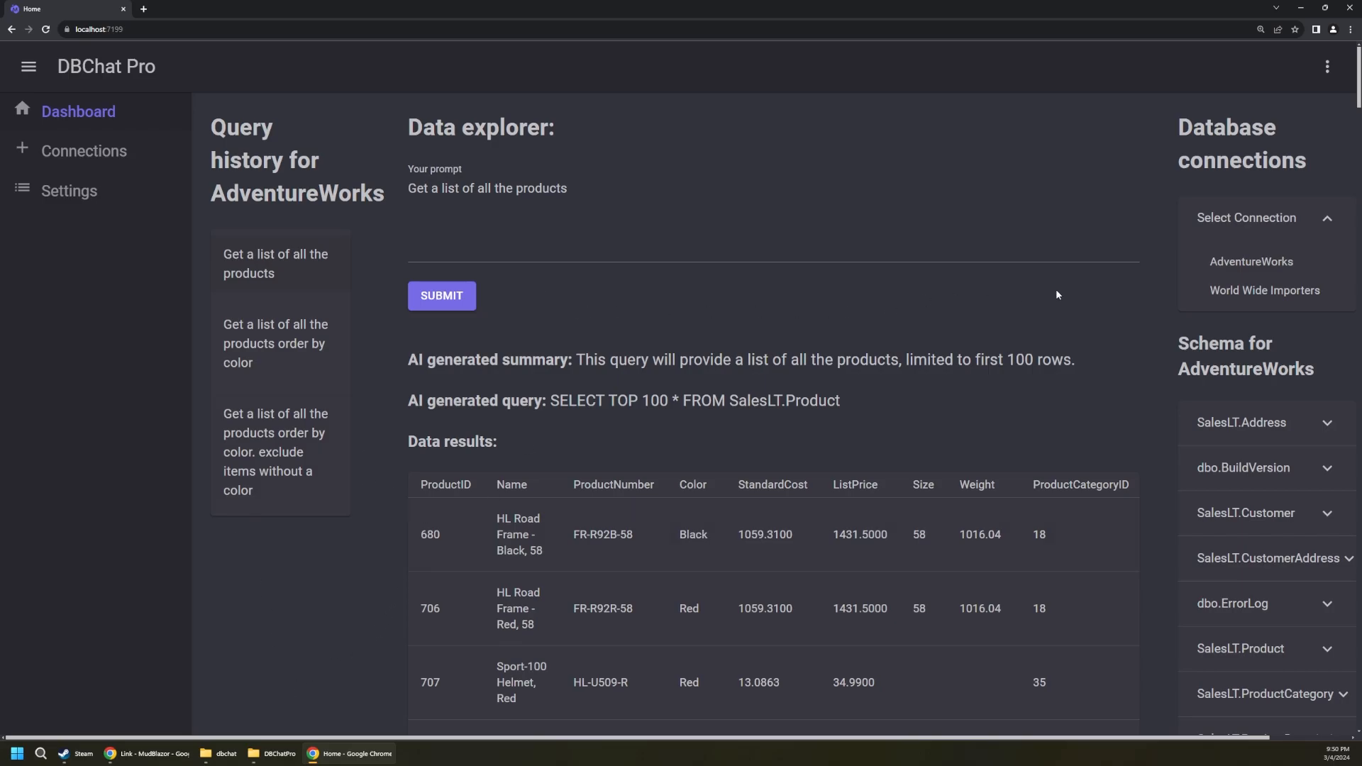
Switch the data explorer to the World Wide Importers database and look through its schema tables.
{"action": "left_click", "coordinate": [1229, 291]}
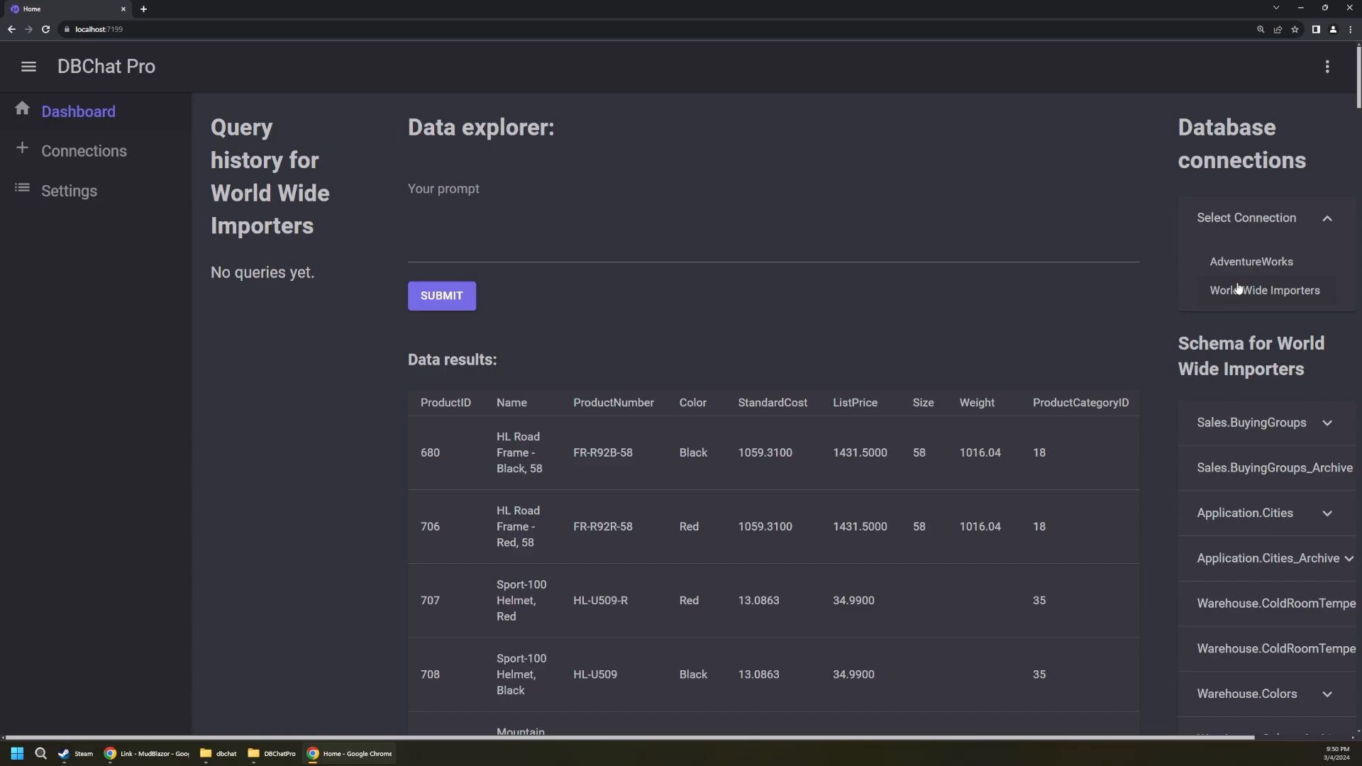
{"action": "left_click", "coordinate": [648, 249]}
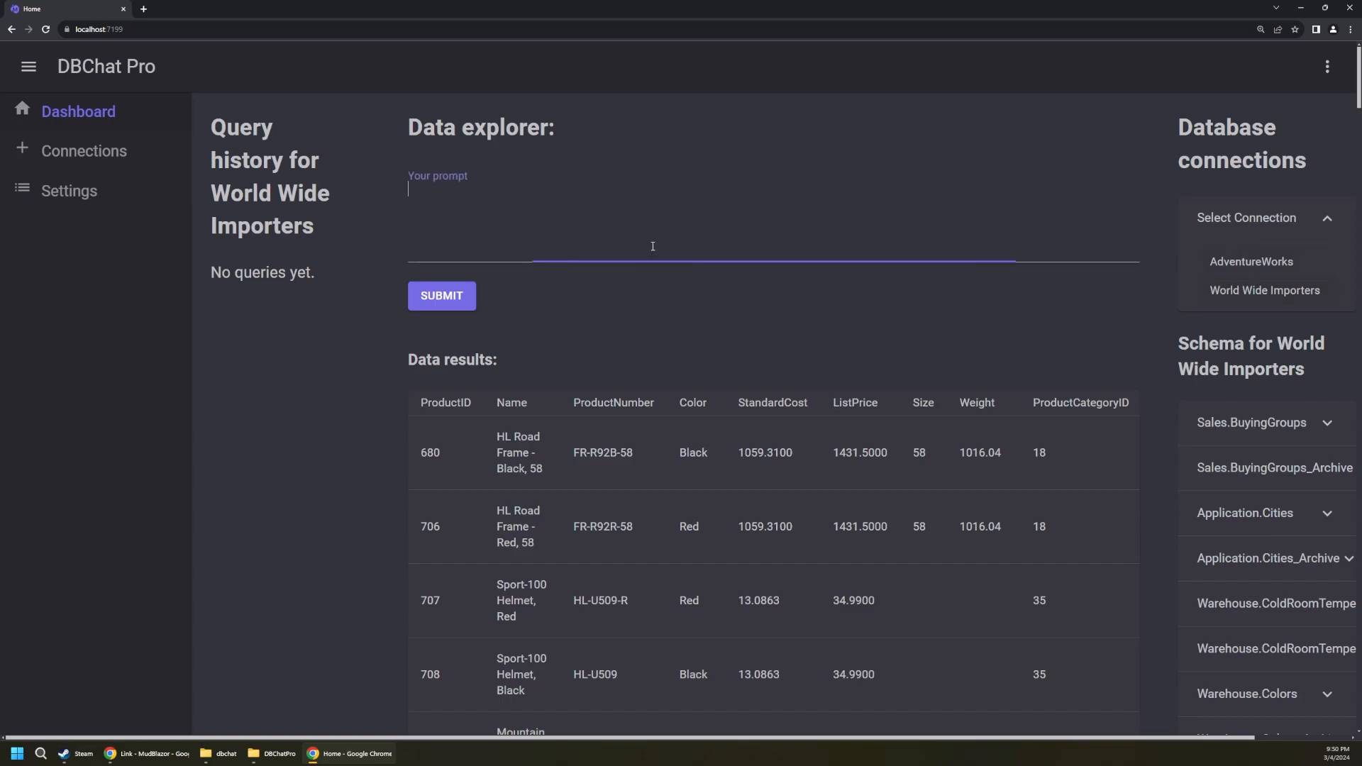
{"action": "scroll", "coordinate": [1275, 521], "scroll_direction": "down", "scroll_amount": 1}
{"action": "scroll", "coordinate": [1274, 521], "scroll_direction": "down", "scroll_amount": 8}
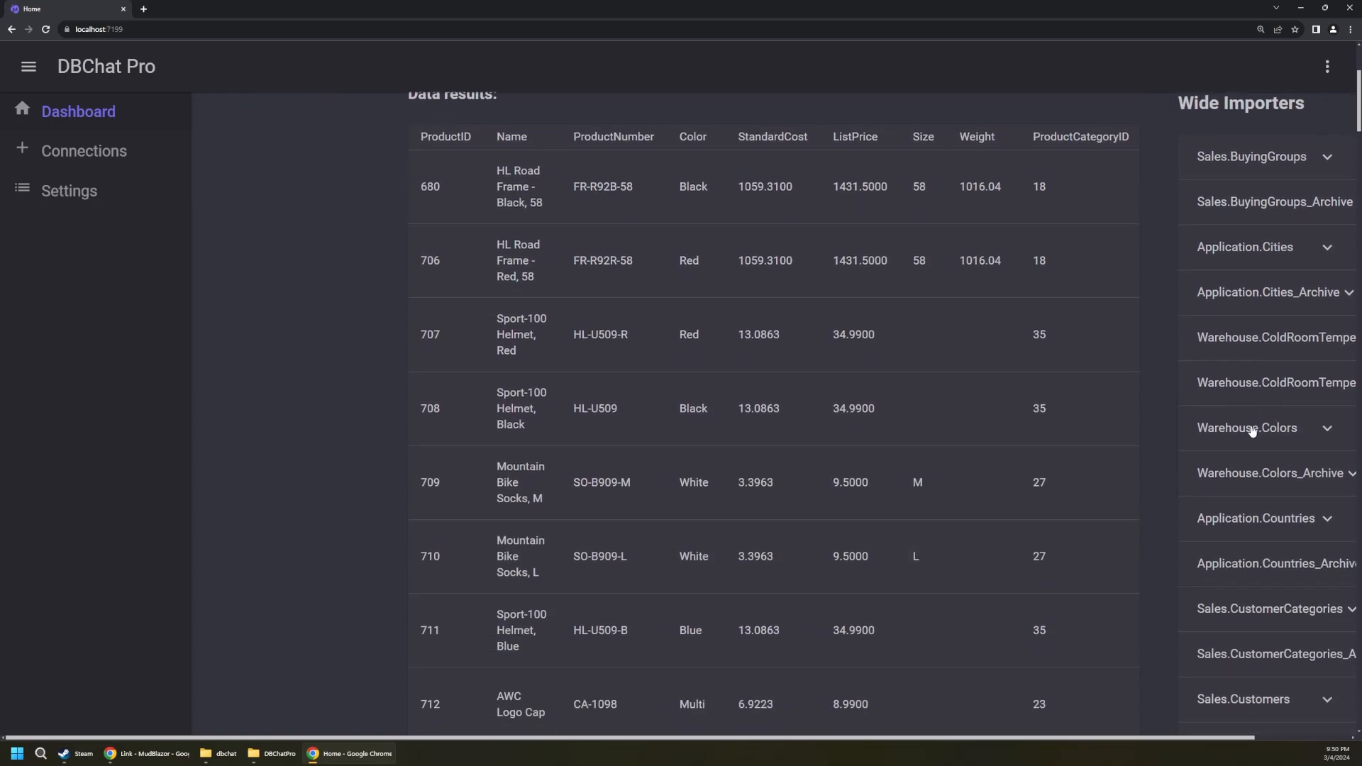
{"action": "scroll", "coordinate": [1298, 406], "scroll_direction": "up", "scroll_amount": 4}
{"action": "scroll", "coordinate": [1298, 407], "scroll_direction": "up", "scroll_amount": 4}
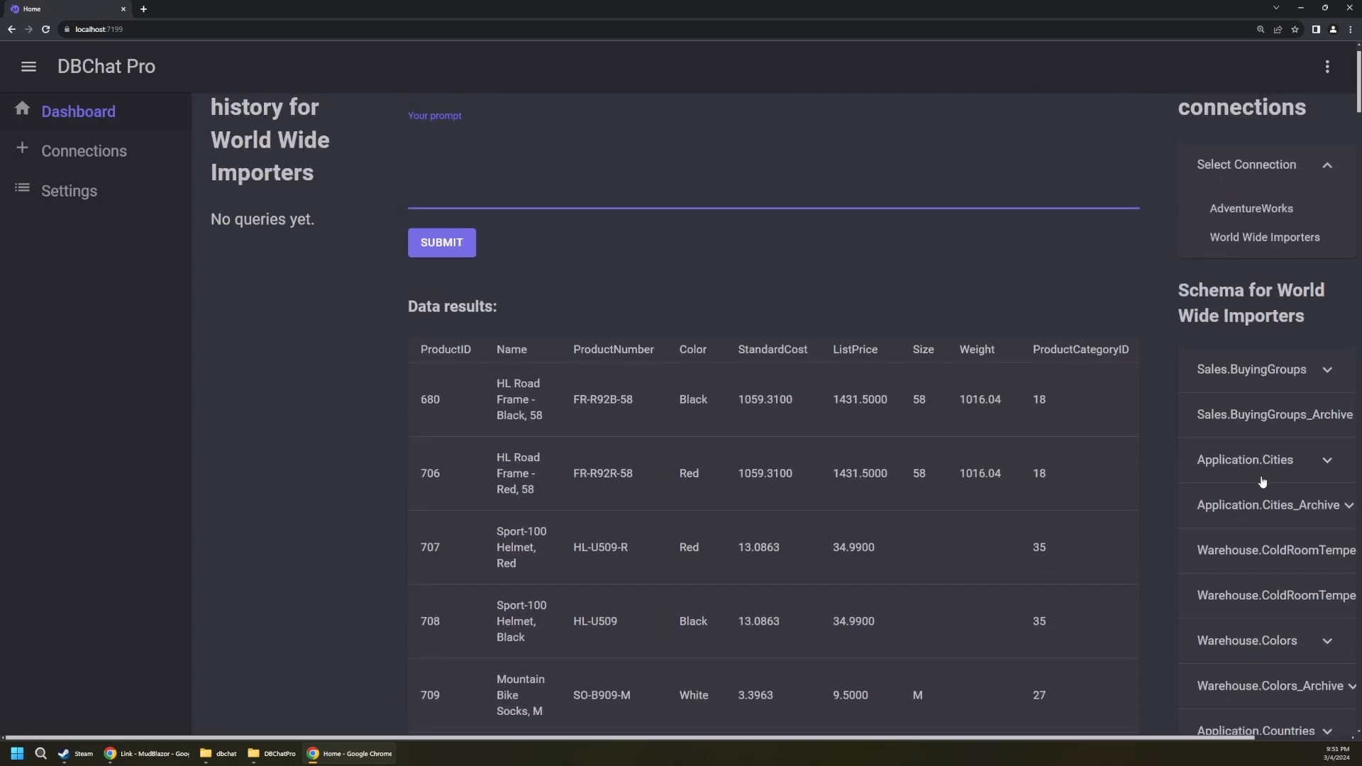
{"action": "scroll", "coordinate": [645, 170], "scroll_direction": "up", "scroll_amount": 1}
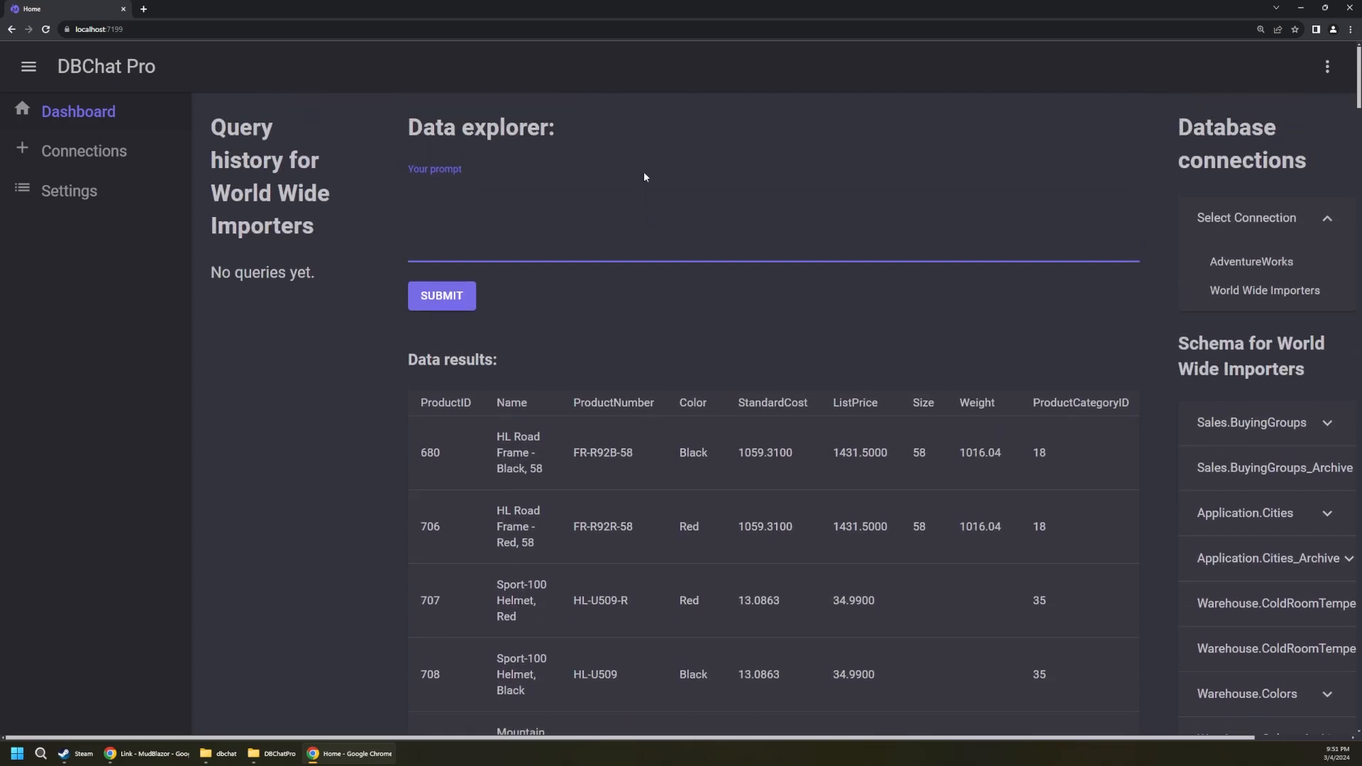
Submit the prompt "List all of the cities" for World Wide Importers and read the AI generated summary.
{"action": "type", "text": "List all of the cities"}
{"action": "left_click", "coordinate": [441, 296]}
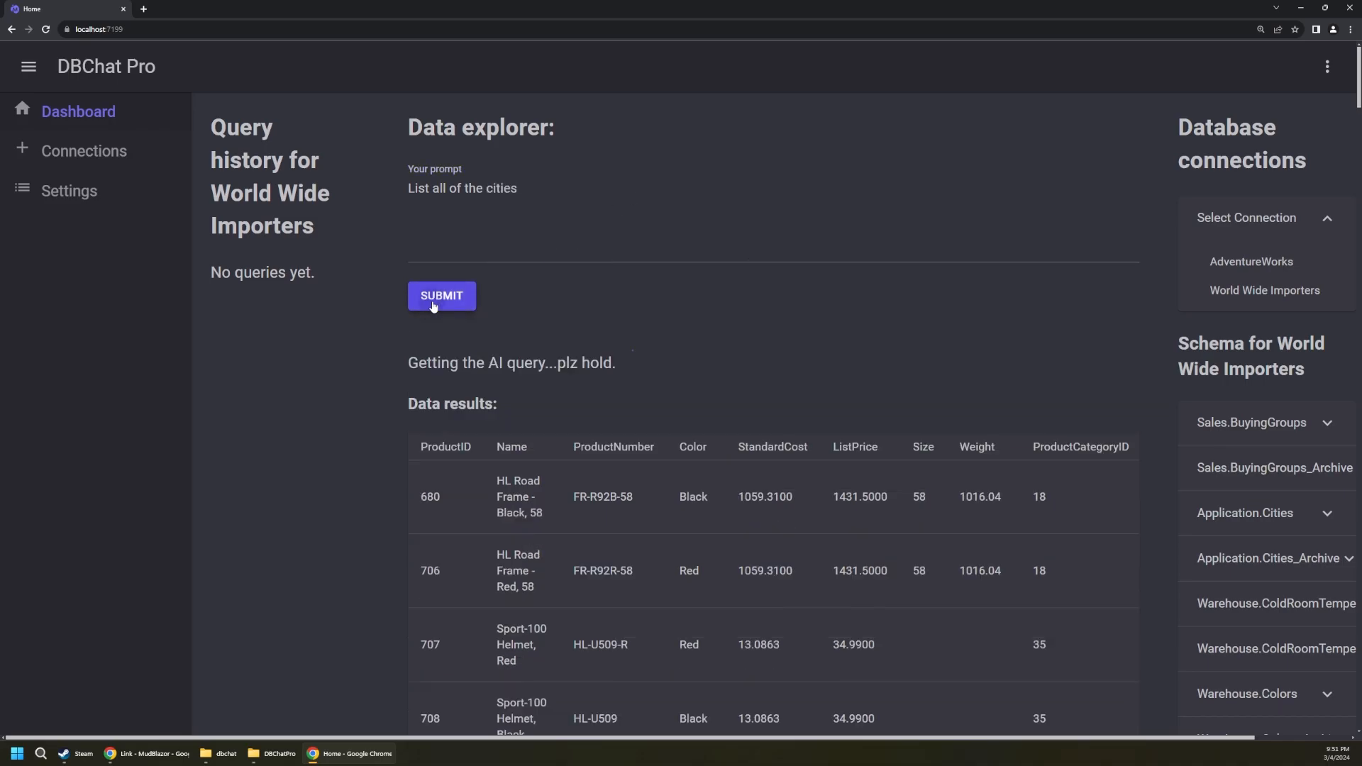
{"action": "left_click_drag", "start_coordinate": [437, 363], "coordinate": [660, 346]}
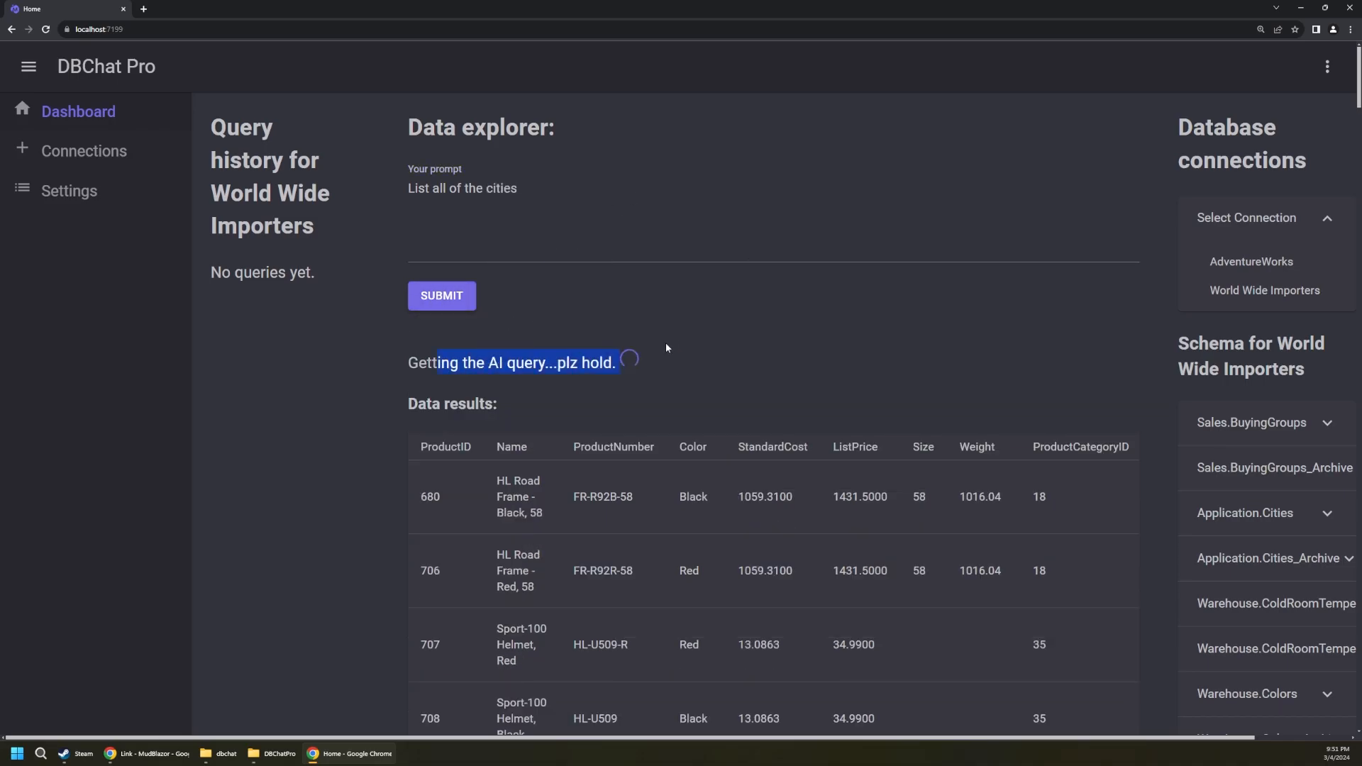
{"action": "left_click_drag", "start_coordinate": [409, 360], "coordinate": [901, 388]}
{"action": "left_click", "coordinate": [900, 393]}
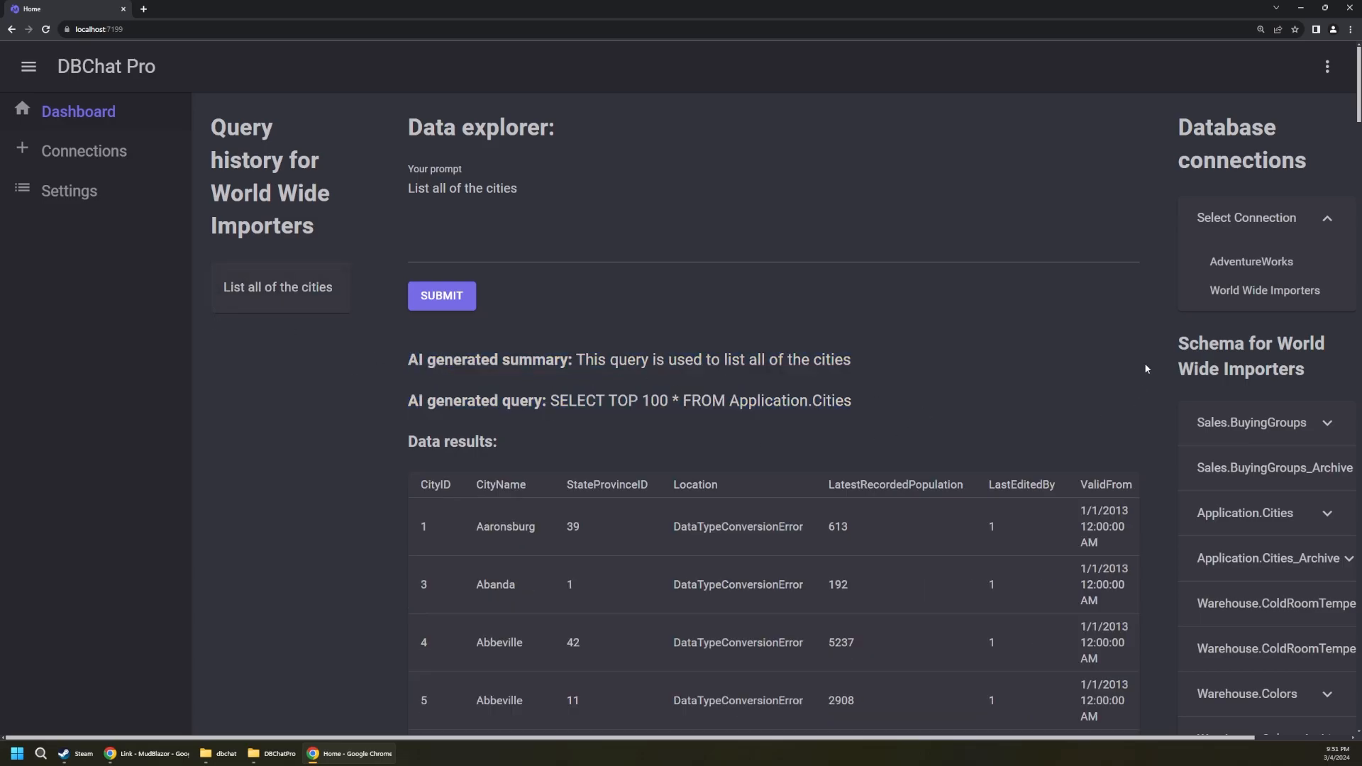
Switch between the AdventureWorks and World Wide Importers connections to compare their query histories and schemas.
{"action": "left_click", "coordinate": [1243, 262]}
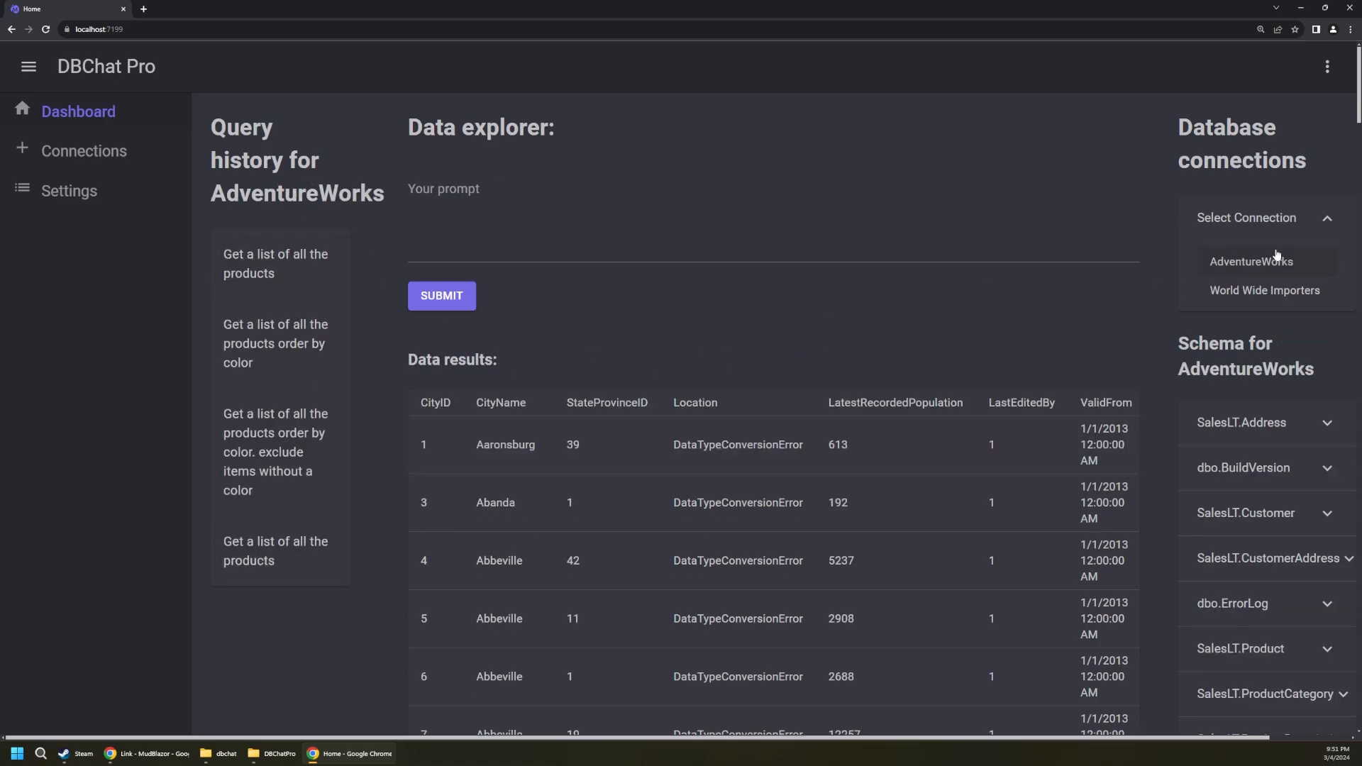
{"action": "left_click", "coordinate": [1273, 294]}
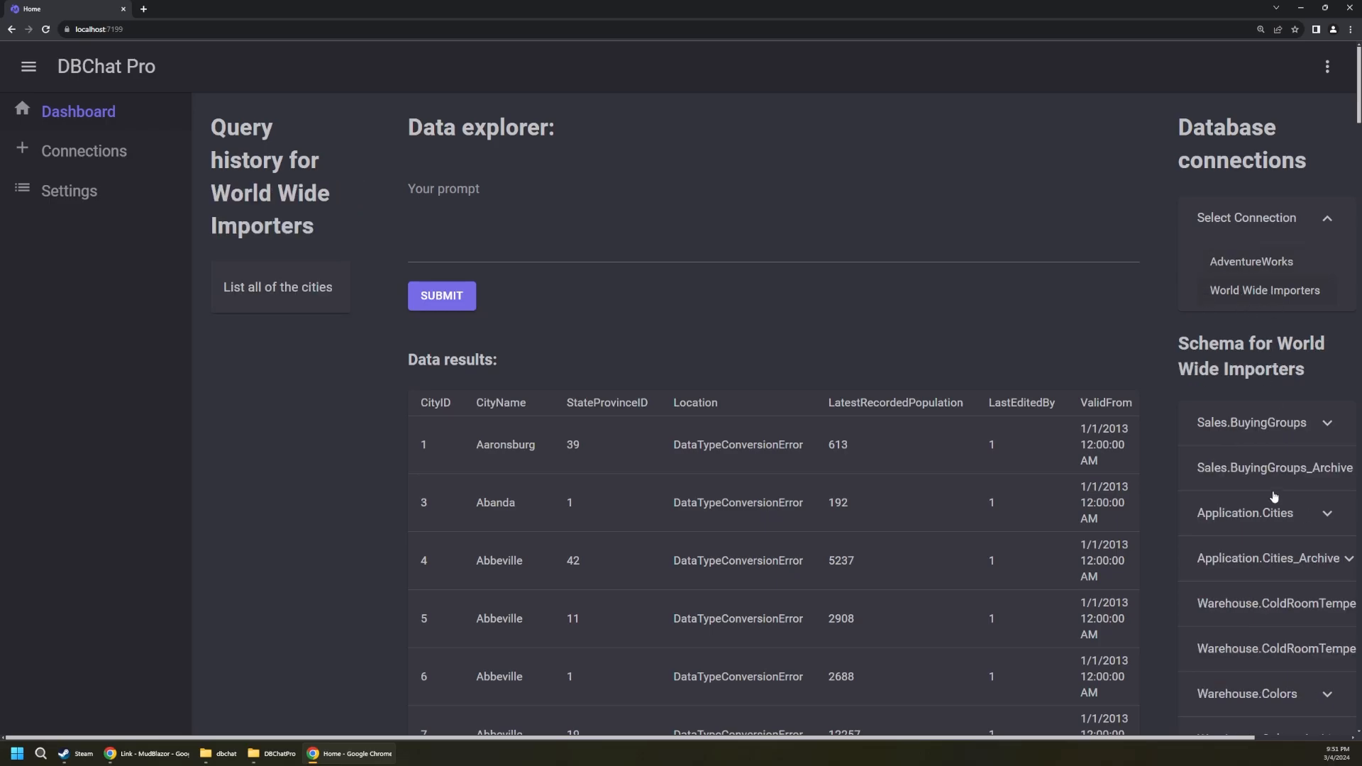
{"action": "scroll", "coordinate": [1273, 498], "scroll_direction": "down", "scroll_amount": 3}
{"action": "scroll", "coordinate": [1271, 501], "scroll_direction": "up", "scroll_amount": 3}
{"action": "left_click", "coordinate": [1266, 269]}
Delete the AdventureWorks and World Wide Importers entries from the existing database connections.
{"action": "left_click", "coordinate": [132, 169]}
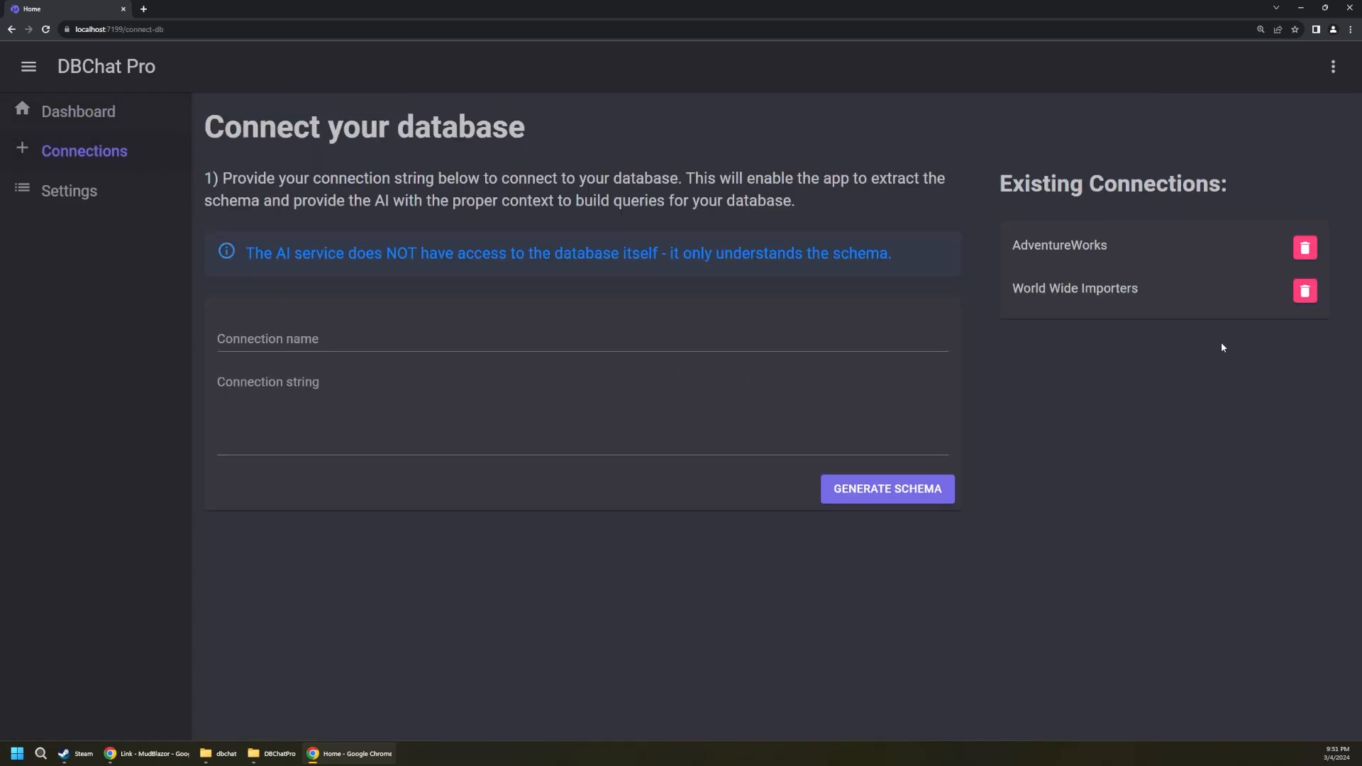
{"action": "left_click", "coordinate": [1305, 248]}
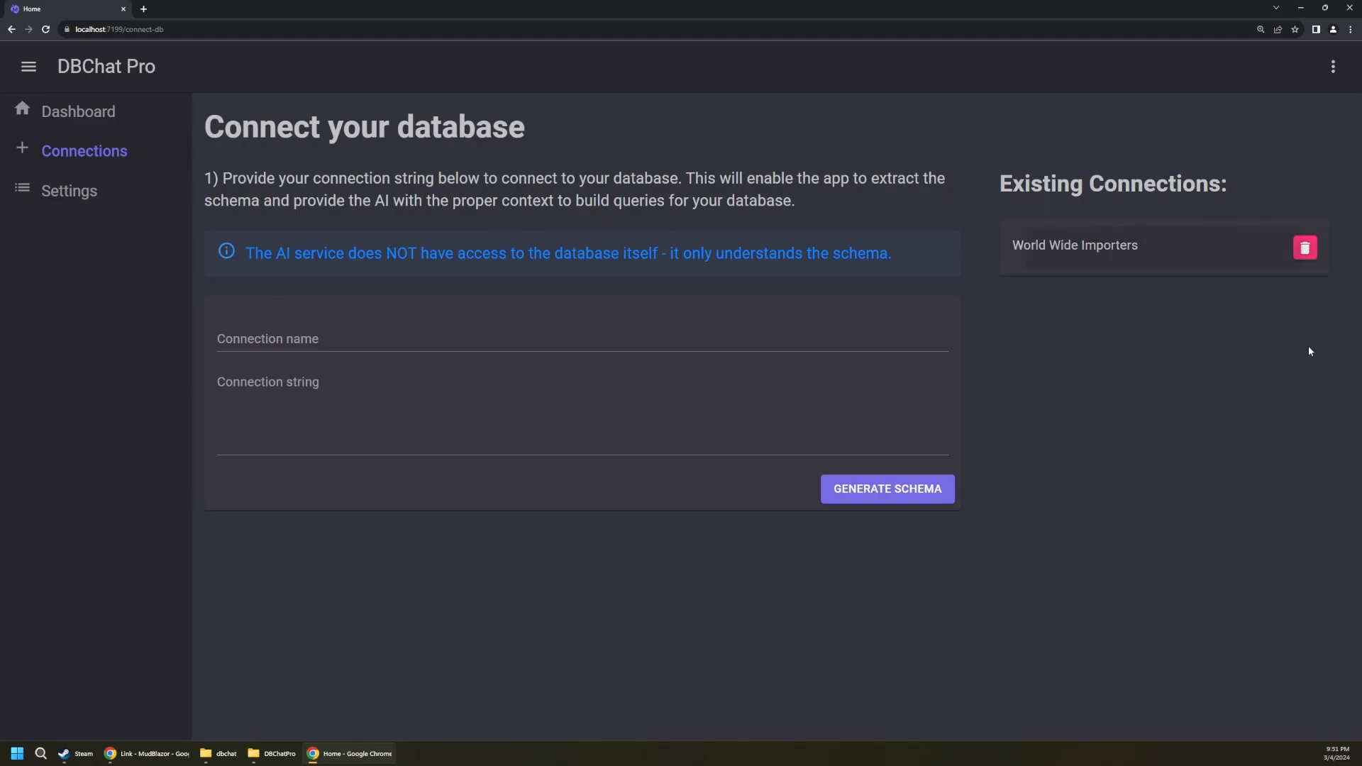
{"action": "left_click", "coordinate": [1306, 247]}
{"action": "triple_click", "coordinate": [1090, 231]}
Return to the dashboard and read its welcome message about adding a database connection.
{"action": "left_click", "coordinate": [91, 112]}
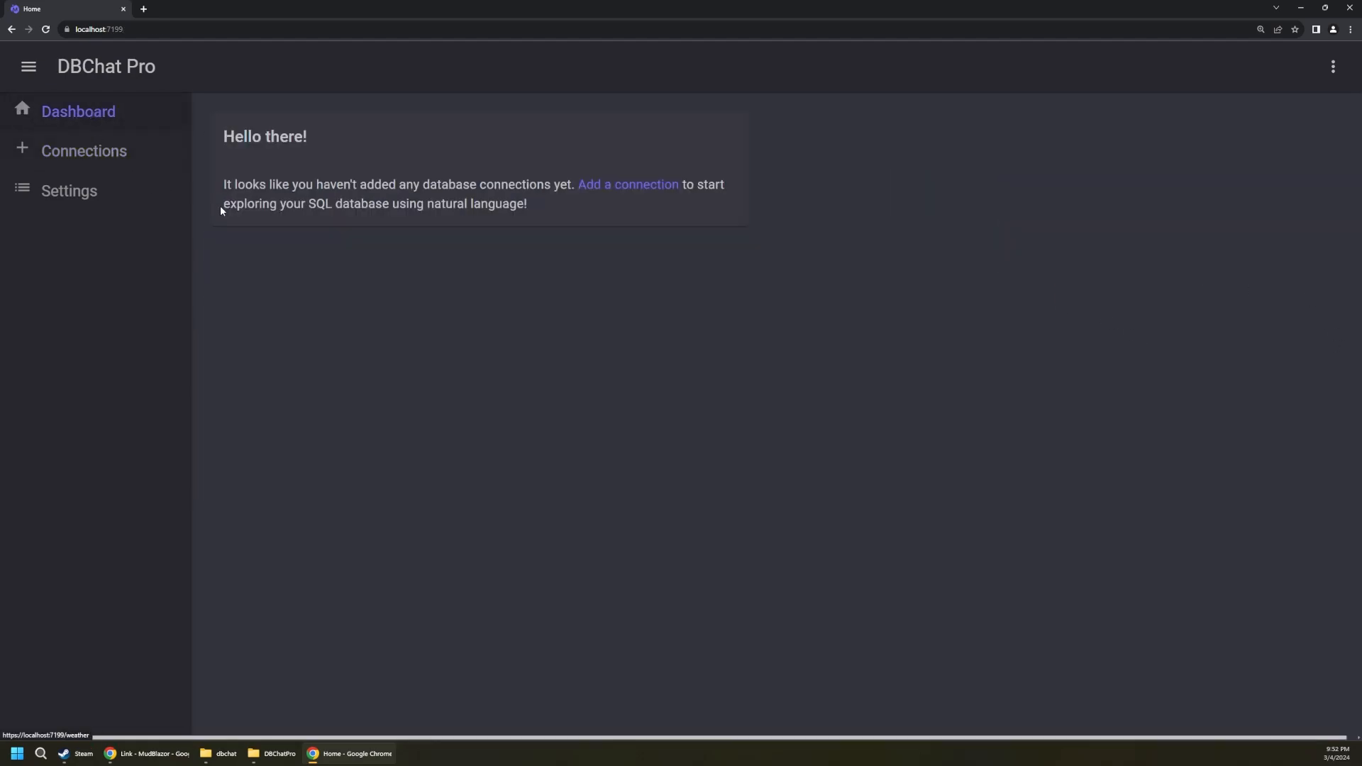
{"action": "left_click_drag", "start_coordinate": [657, 279], "coordinate": [205, 104]}
{"action": "left_click", "coordinate": [766, 367]}
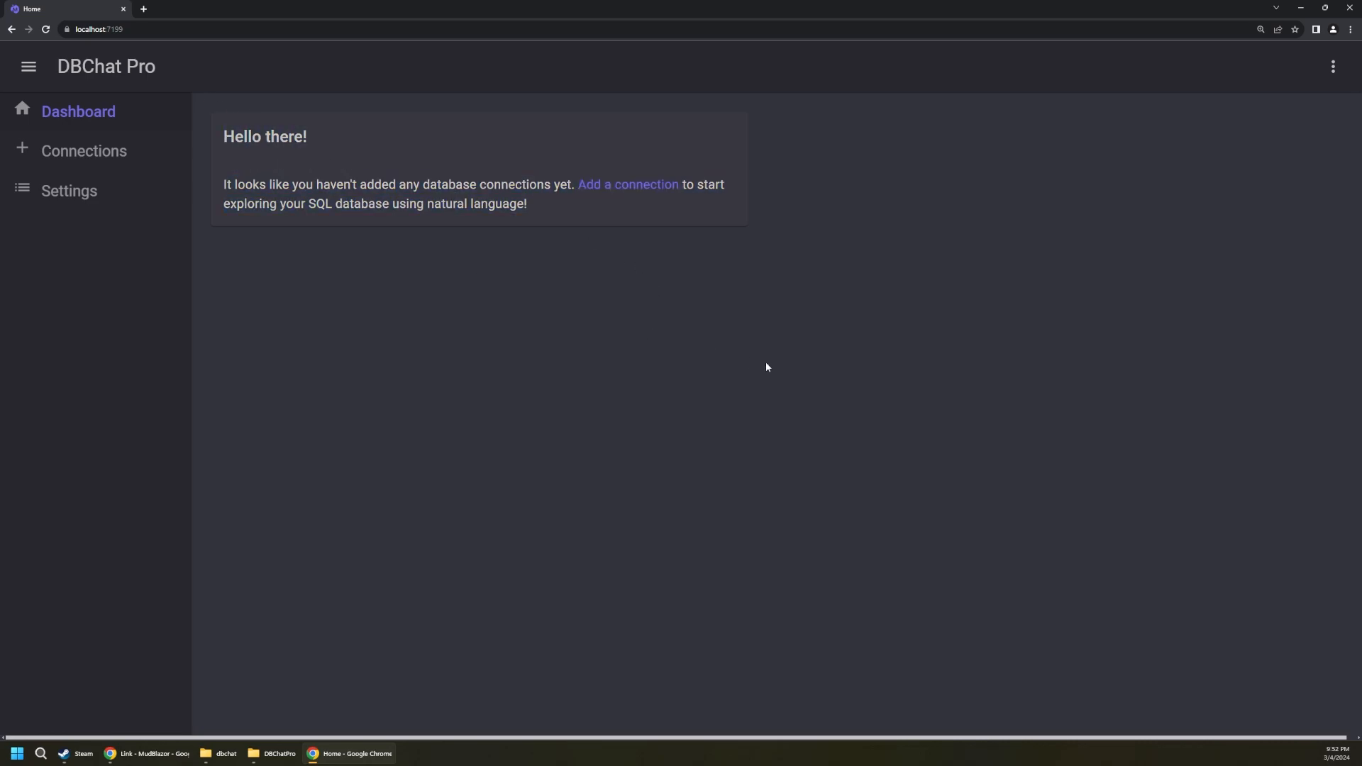